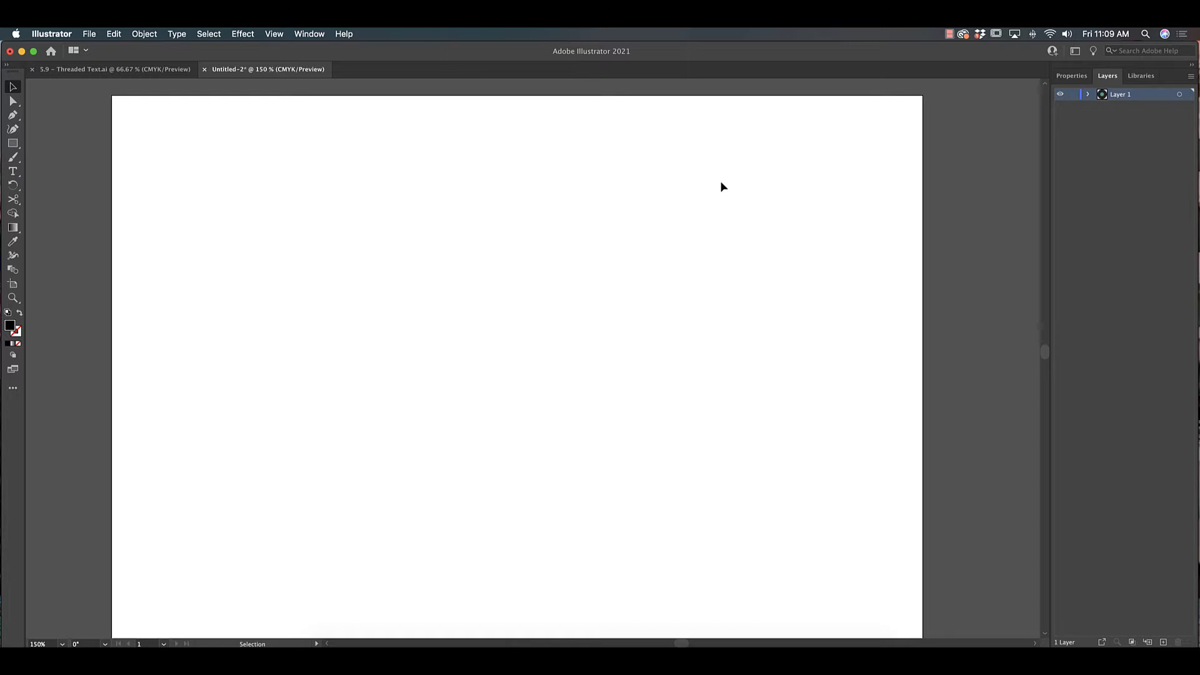
- Draw an area text frame with the Type tool and paste the song lyrics into it
left_click(13, 173)
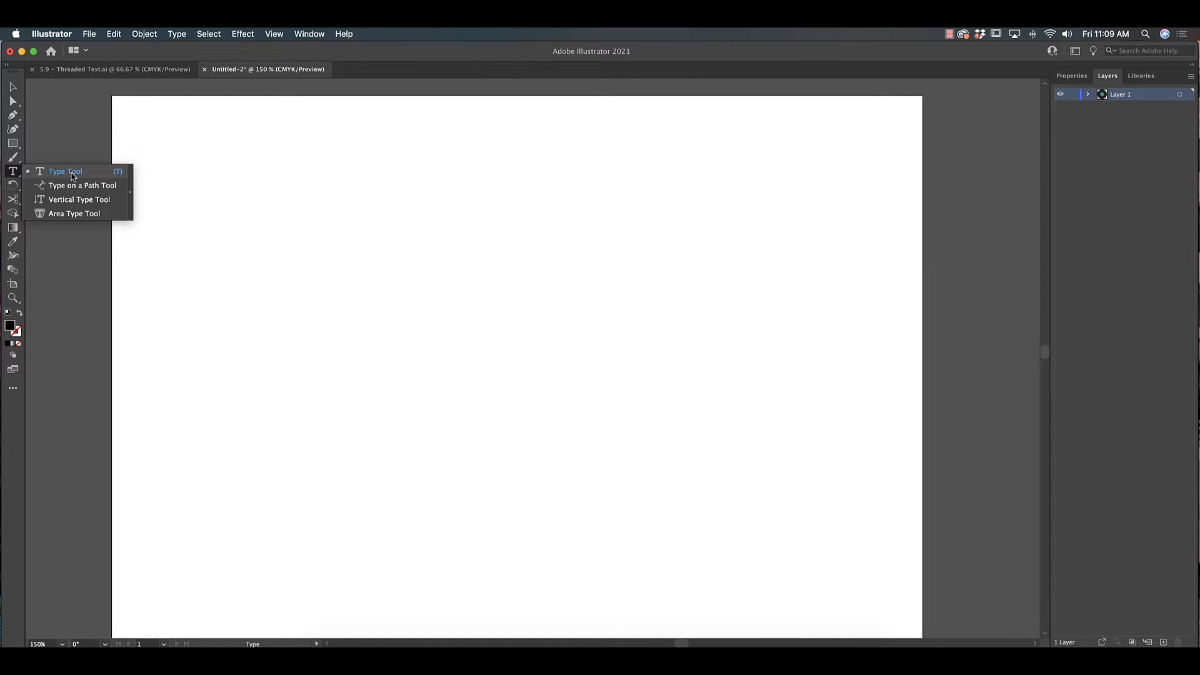
left_click(72, 174)
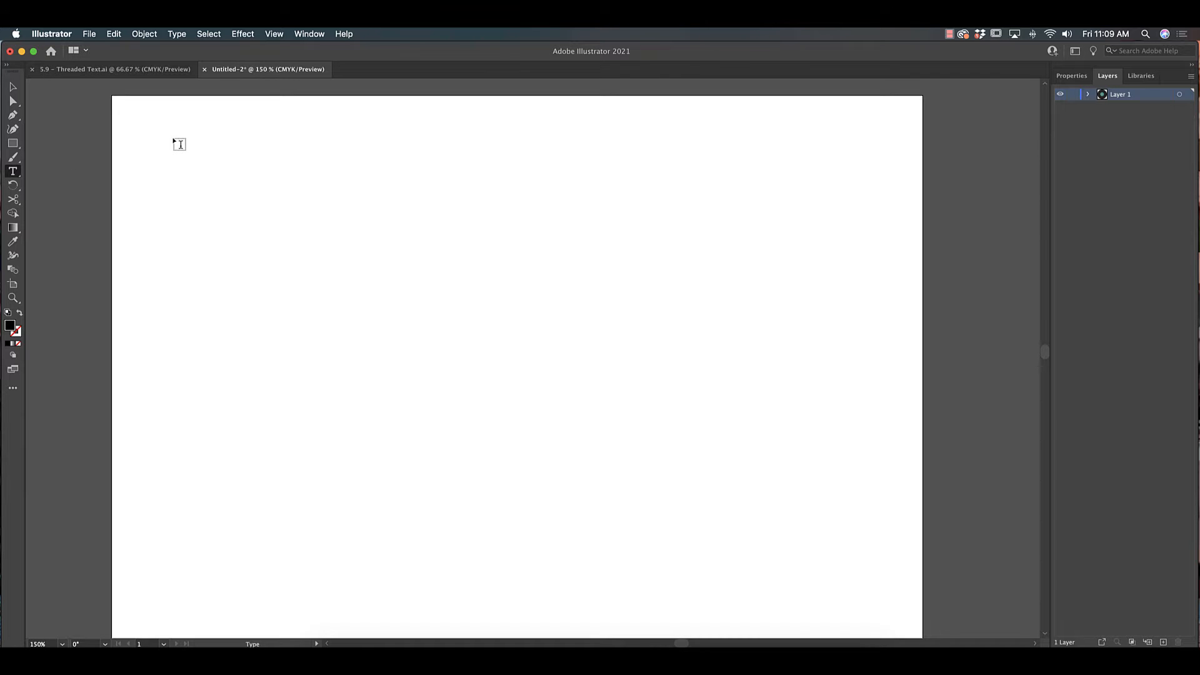
left_click_drag(132, 118, 519, 534)
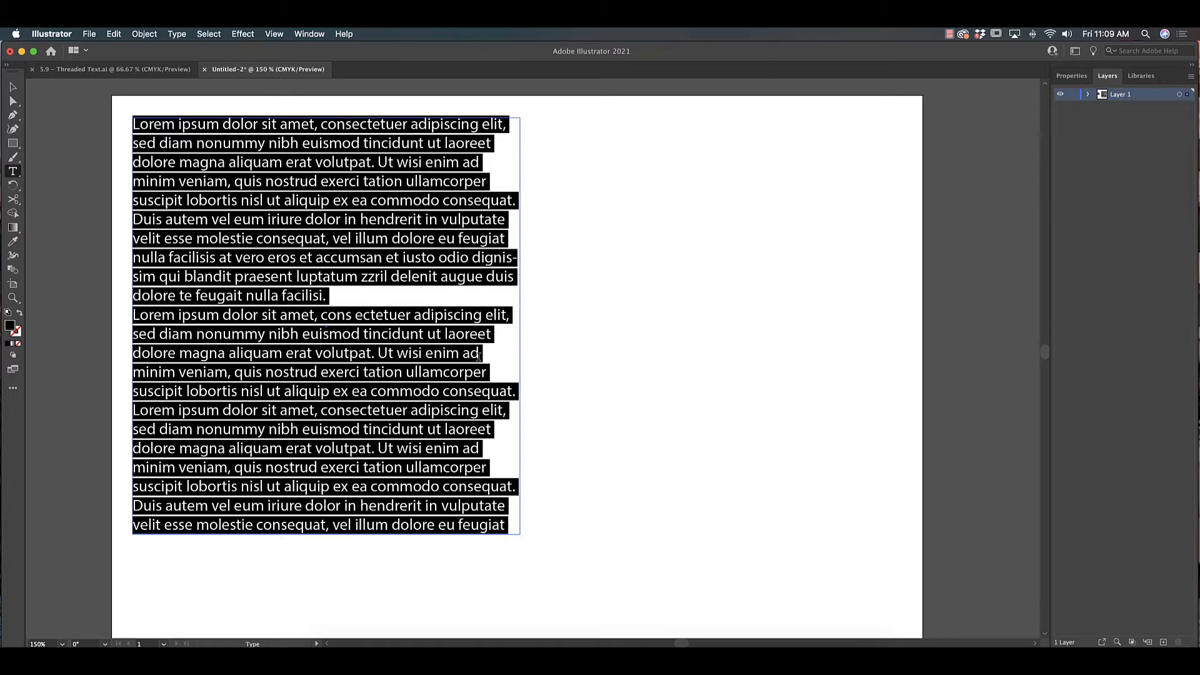
type("Paso por tu barrio Mi salsa favorita en la radio Espero no encontrarte, ya no vuelvo más Me voy de aquí sin mirar pa'trás ¿Qué pasa en mi cabeza? Ya no te tengo miedo (ya no, ¿qué fue?) Ya no me tienes presa en tu corazón de acero (eh, eh) Dejaste que mi piel se queme Dejaste que mi cuerpo se caiga al suelo (al suelo) Tú no eres el hombre que conocí Si quieres la guerra yo estoy aquí Yo soy mi propia dueña y confió en mi fuerza (así) Paso por tu barrio Mi salsa favorita en la radio Espero no encontrarte, ya no vuelvo más Me voy de aquí sin mirar pa'trás (adiós) Paso por tu barrio Busco leche pa' la niña en el colmado Yo no te pertenezco ya no vuelvo más Me voy de aquí sin mirar pa'trás (adiós) Te tengo un veneno en copa de oro (ah, no) Te espero en la noche, aquí senta' en tu cama sin miedo")
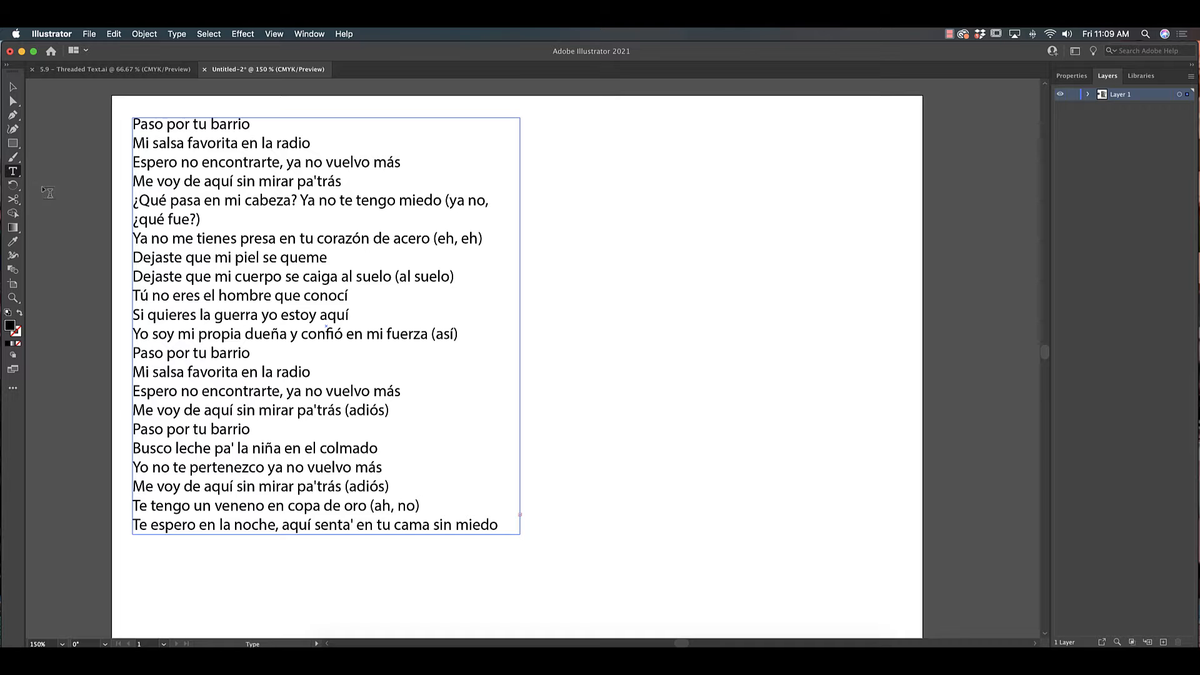
- Narrow the lyrics text frame to about half its width
left_click(13, 86)
left_click_drag(520, 326, 476, 325)
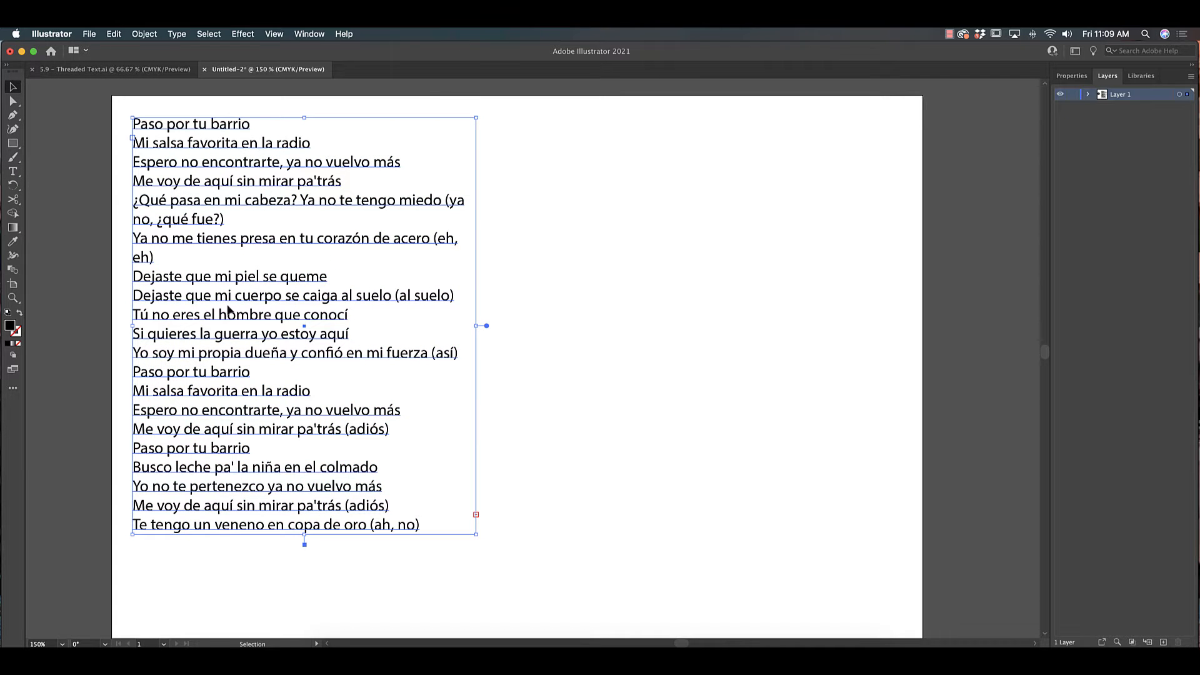
left_click(476, 517)
left_click_drag(475, 330, 418, 331)
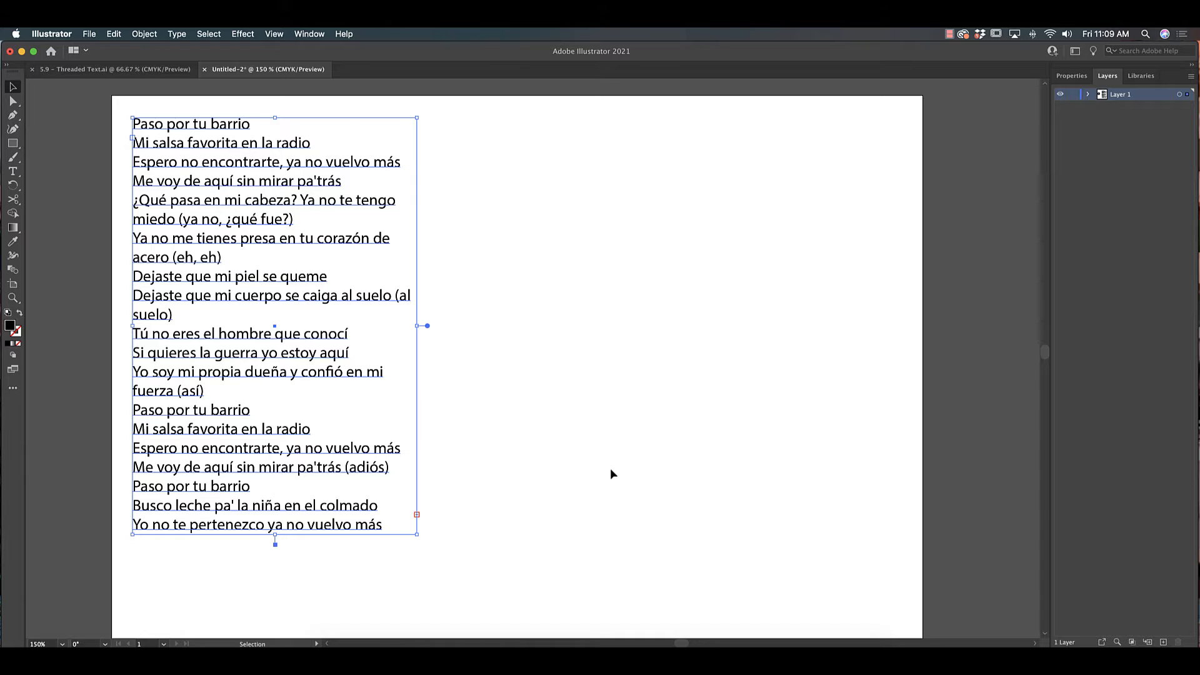
- Thread the overflow text into a new frame placed beside the first one
left_click(417, 516)
left_click(429, 119)
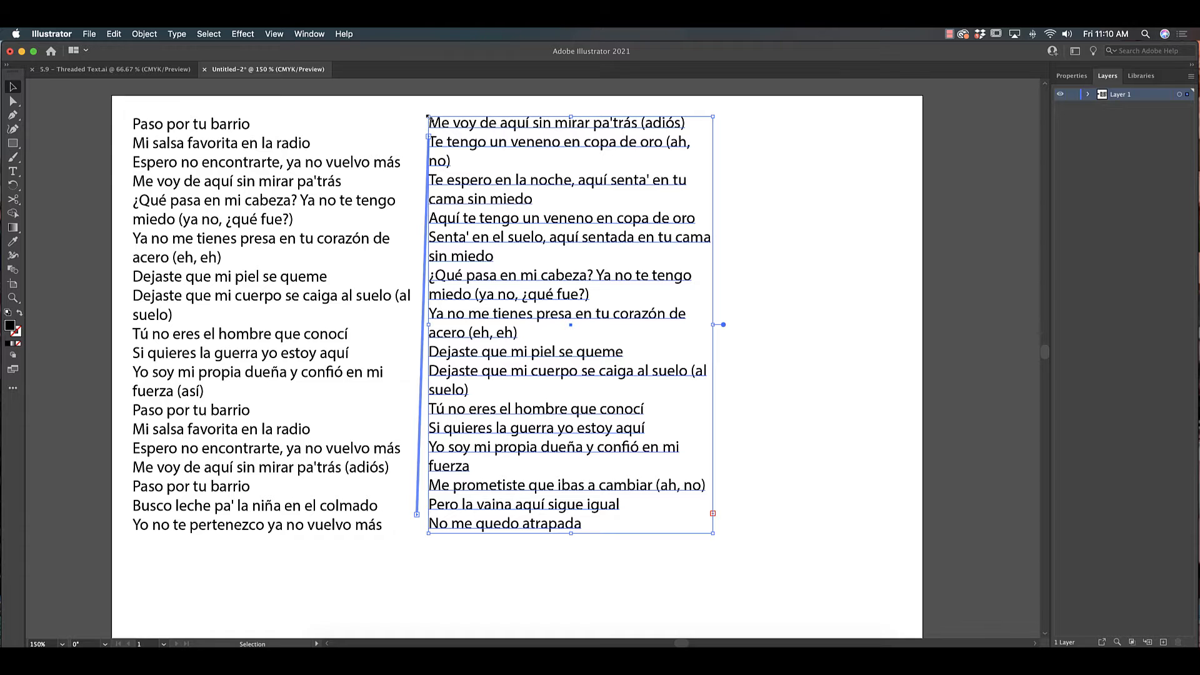
- Lengthen both threaded text frames downward so each holds more lines
left_click(284, 123)
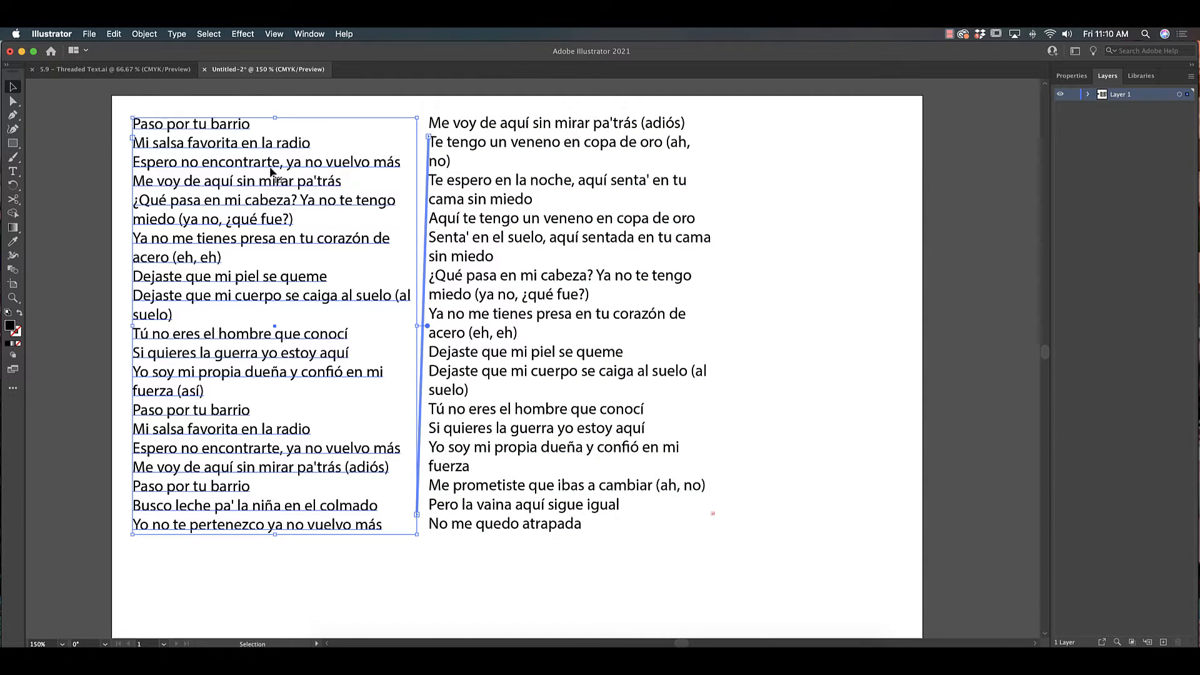
left_click(614, 183)
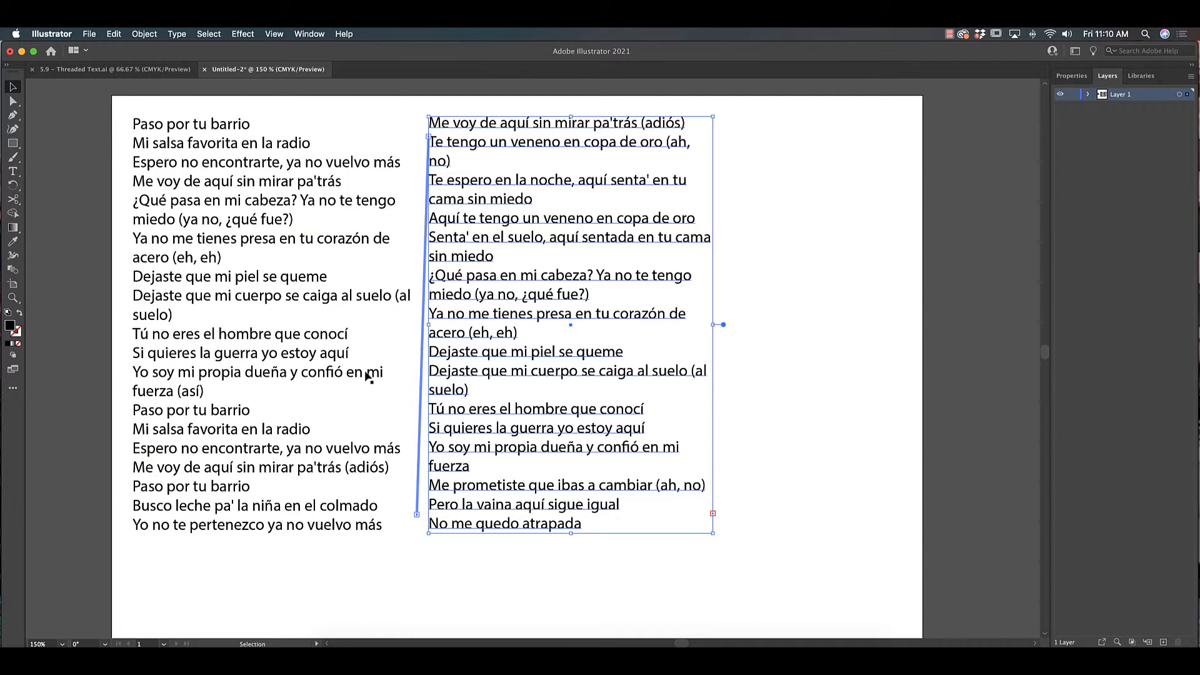
scroll(382, 333, "down", 2)
left_click(268, 468)
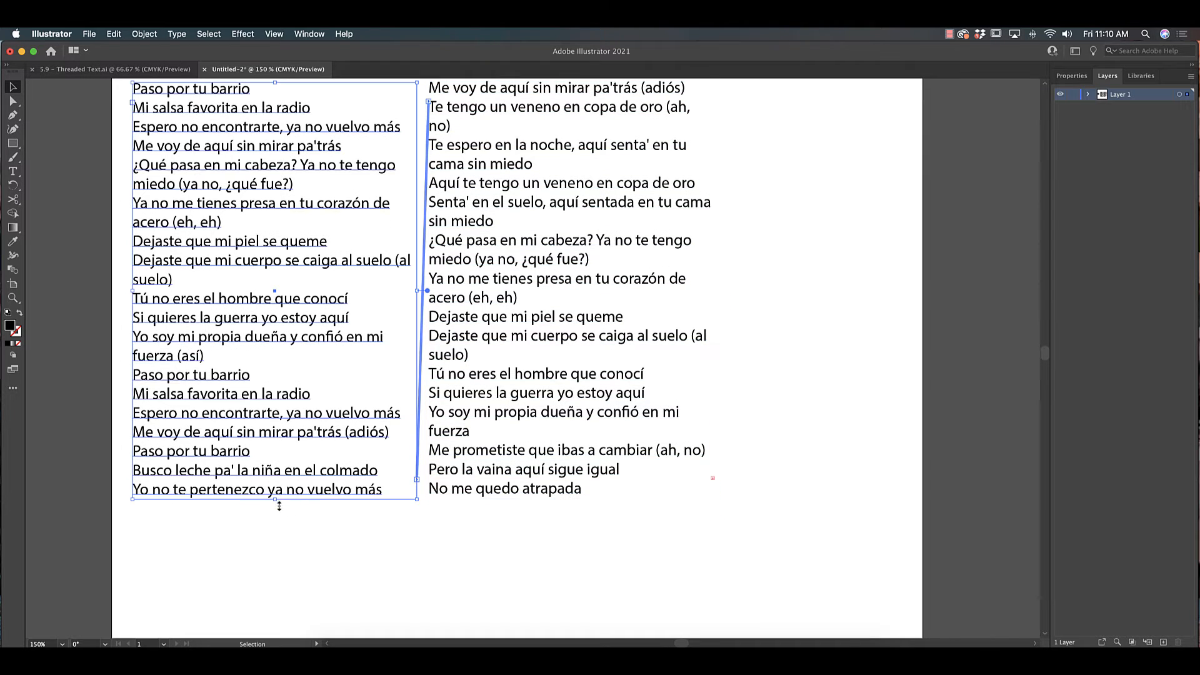
left_click_drag(277, 501, 276, 568)
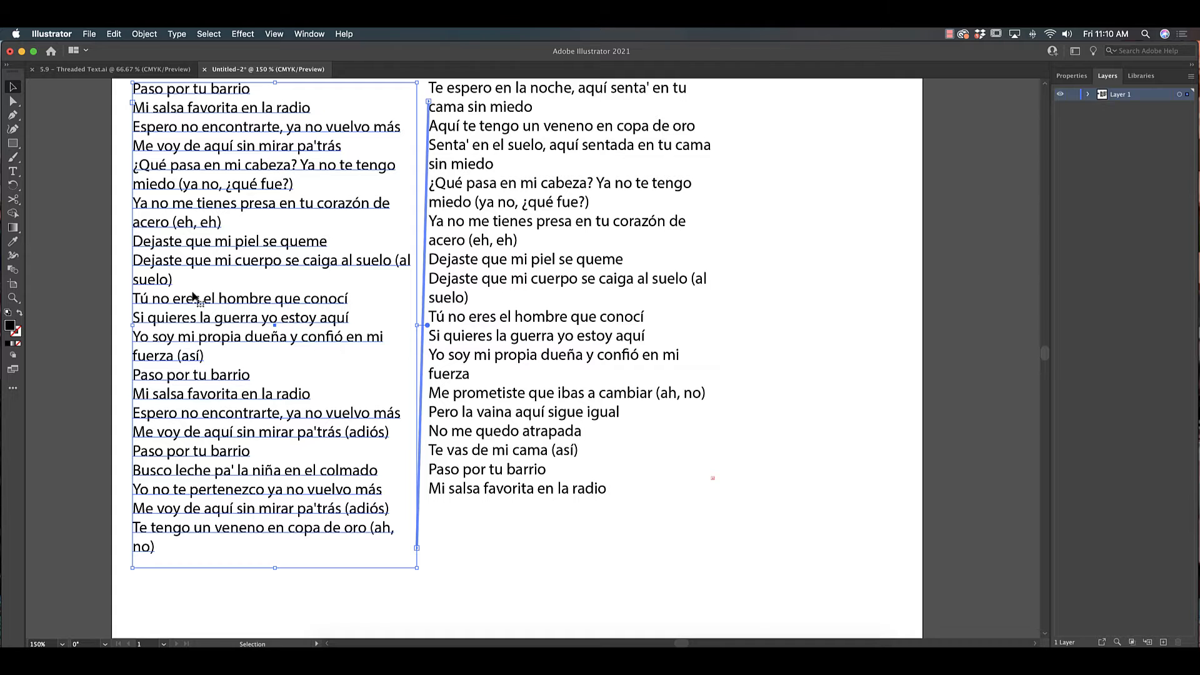
left_click(547, 444)
left_click_drag(570, 497, 582, 558)
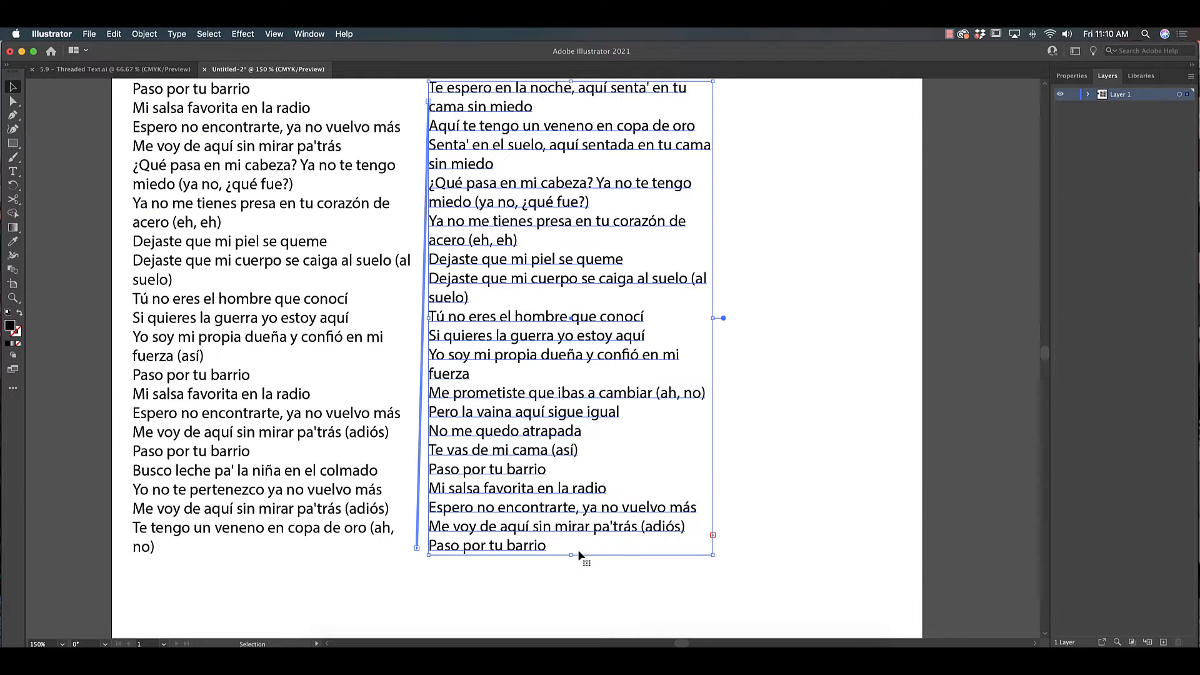
- Make the first line "Paso por tu barrio" bold
key("super+1")
left_click(302, 393)
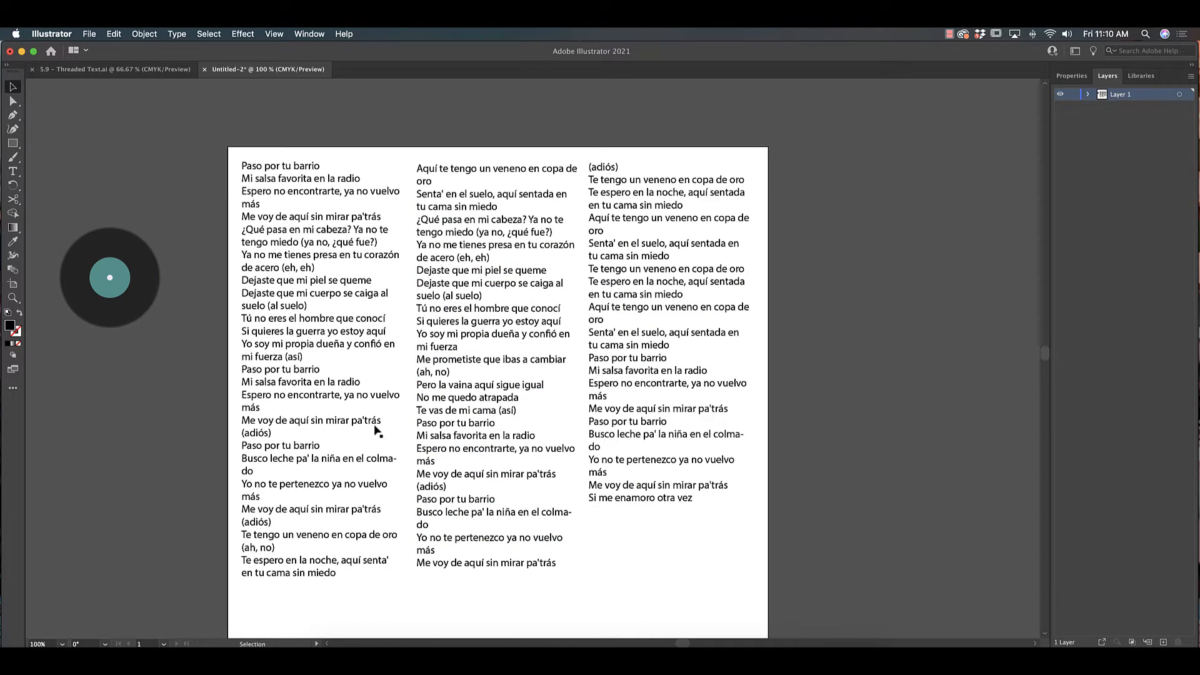
double_click(295, 178)
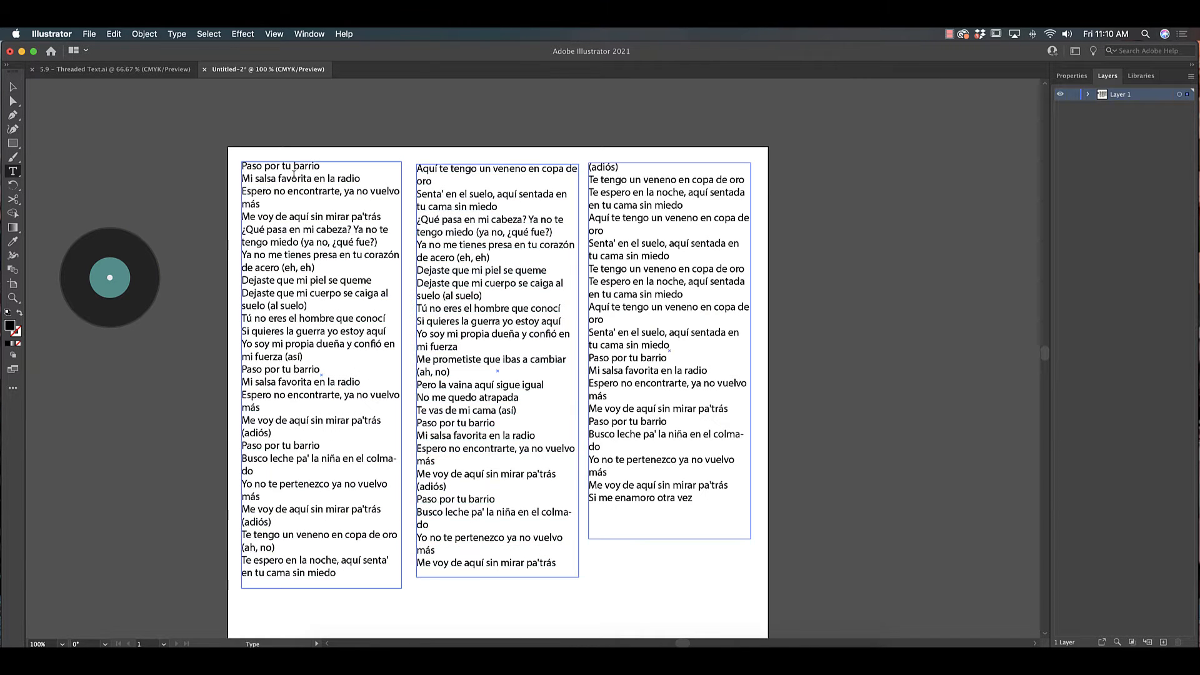
left_click_drag(330, 166, 198, 158)
left_click(1072, 76)
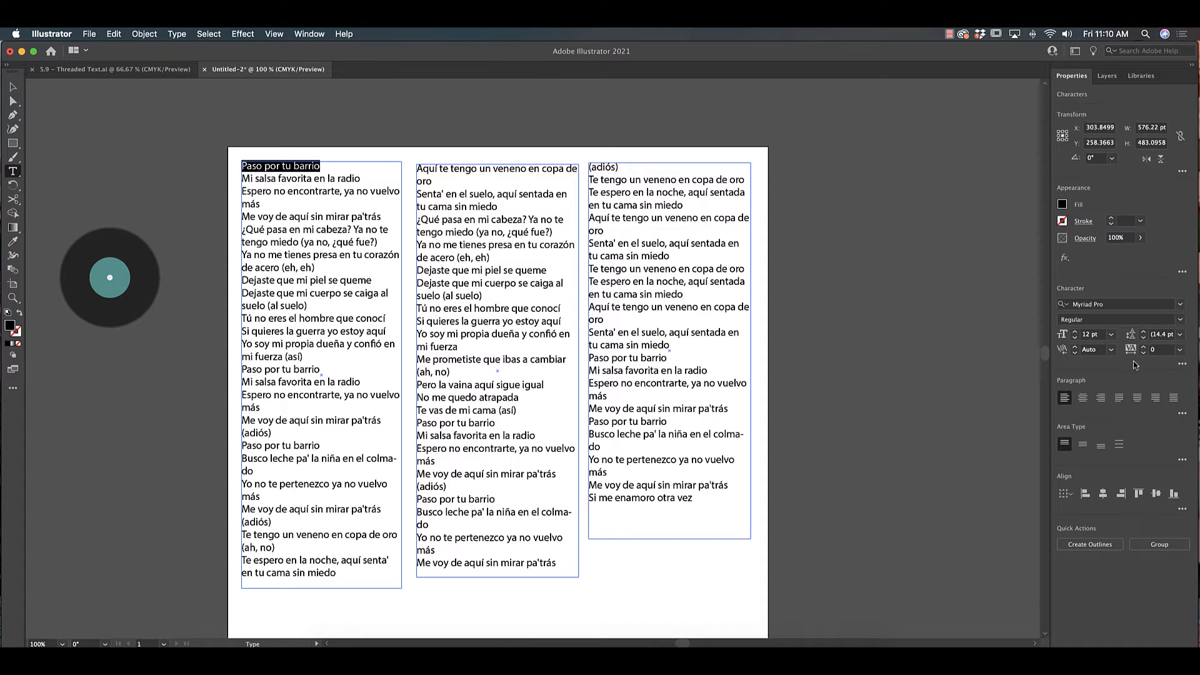
left_click(1180, 320)
left_click(1163, 344)
left_click(267, 233)
key("Escape")
left_click(175, 216)
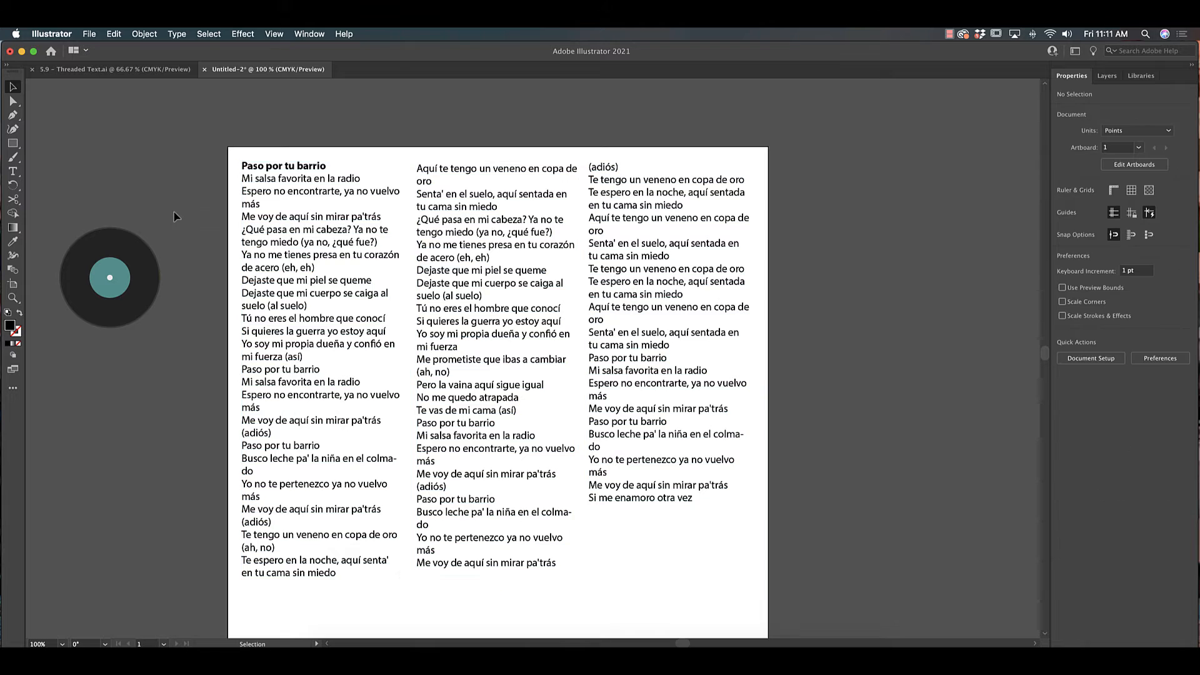
- Move the record graphic onto the third text column
left_click_drag(119, 304, 630, 540)
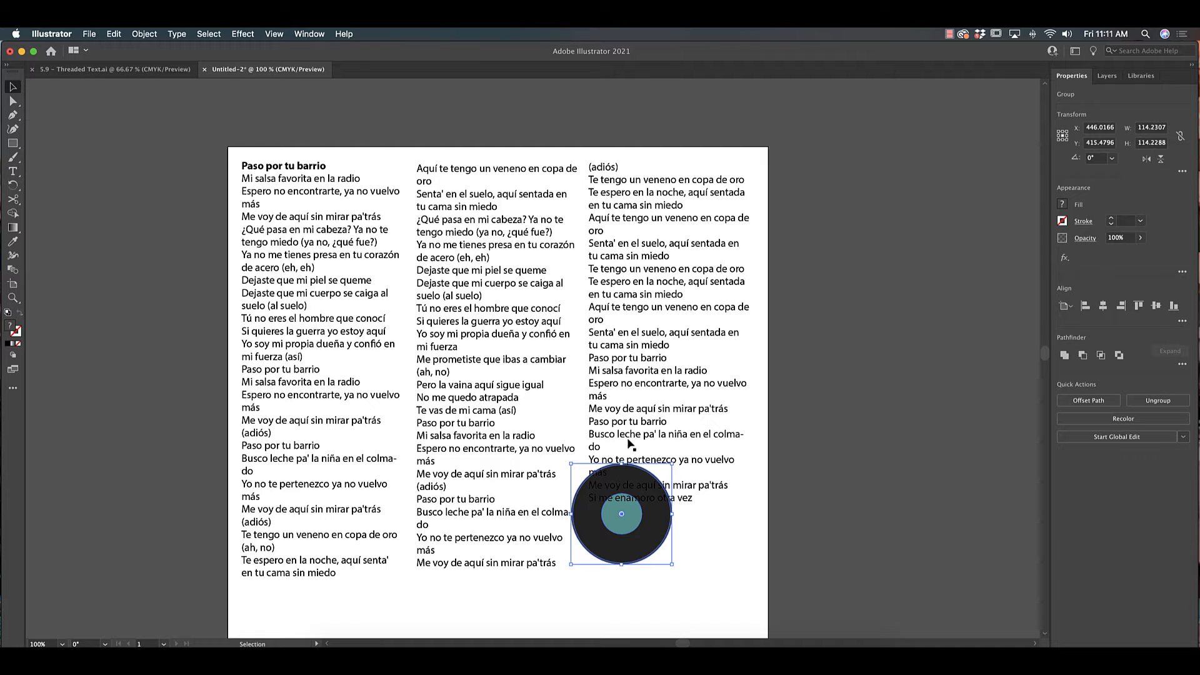
left_click_drag(671, 464, 734, 401)
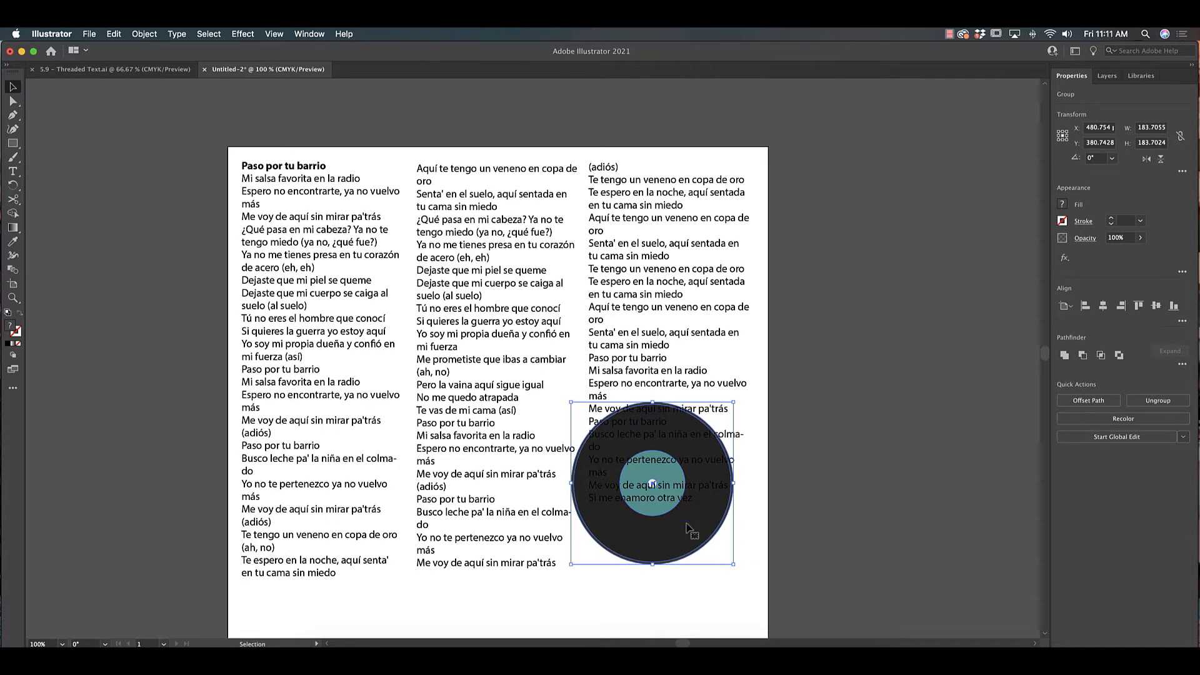
key("super+z")
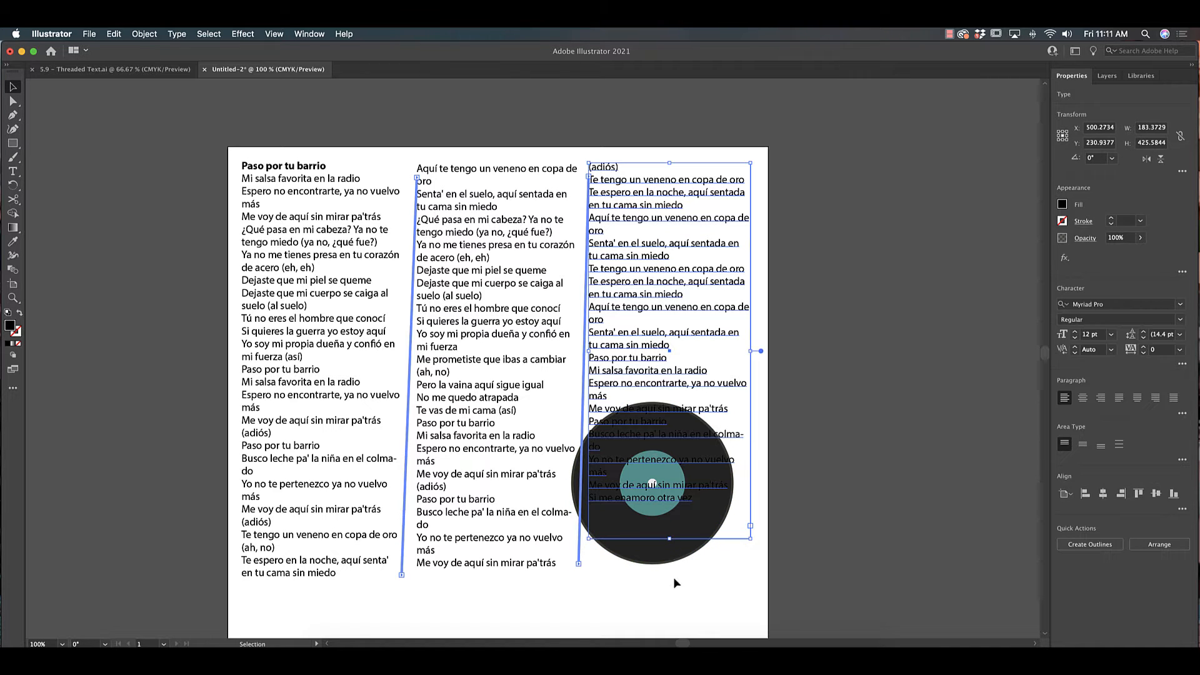
- Bring the record graphic to the front and move it higher over the third column
left_click(673, 575)
left_click(673, 561)
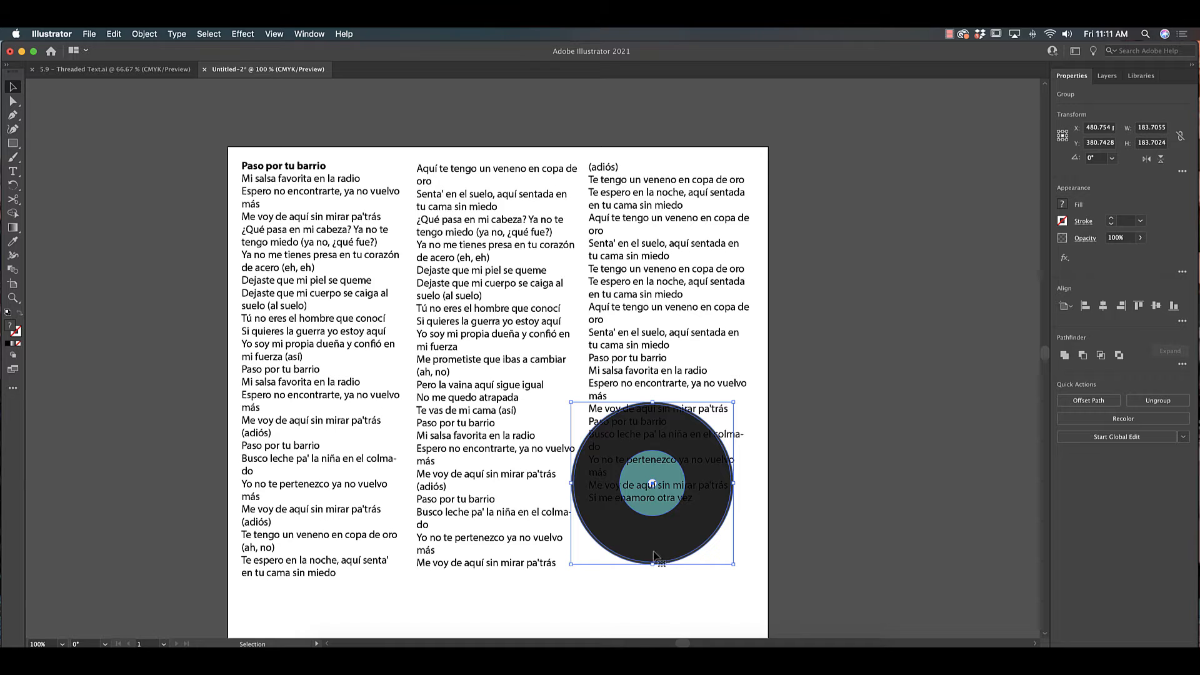
left_click(145, 35)
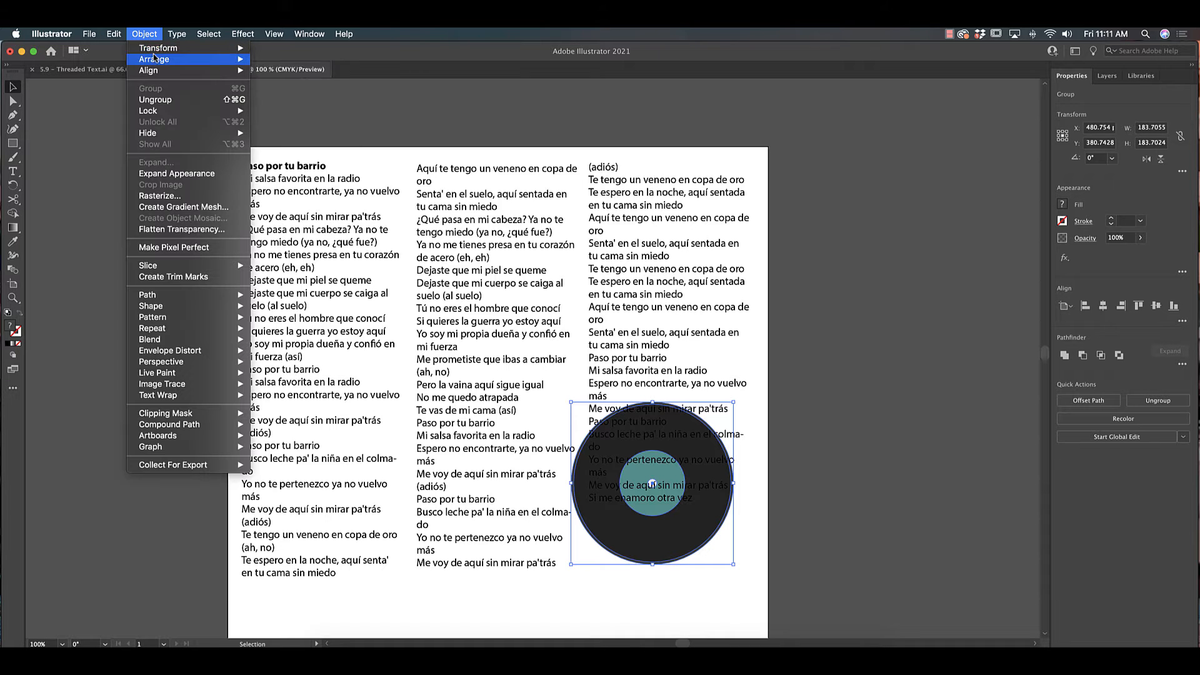
mouse_move(200, 59)
left_click(301, 60)
left_click_drag(673, 550, 676, 415)
left_click(812, 549)
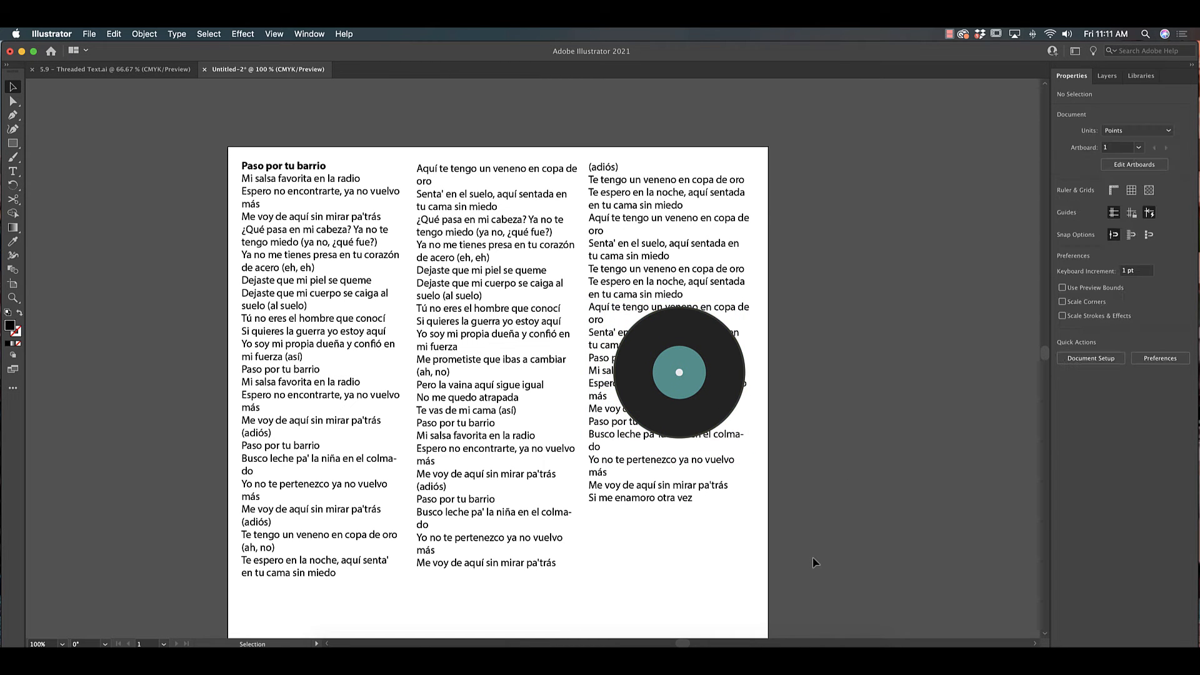
- Select the text frames and record together and make a text wrap around the record
left_click_drag(839, 535, 264, 245)
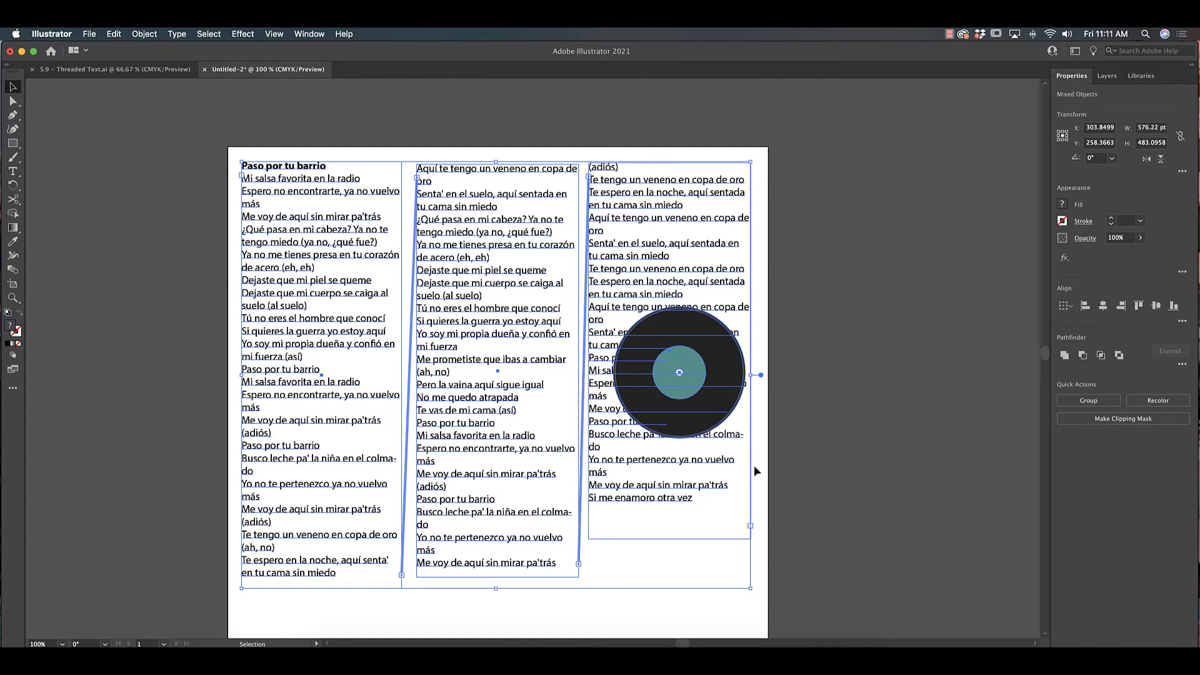
left_click(145, 34)
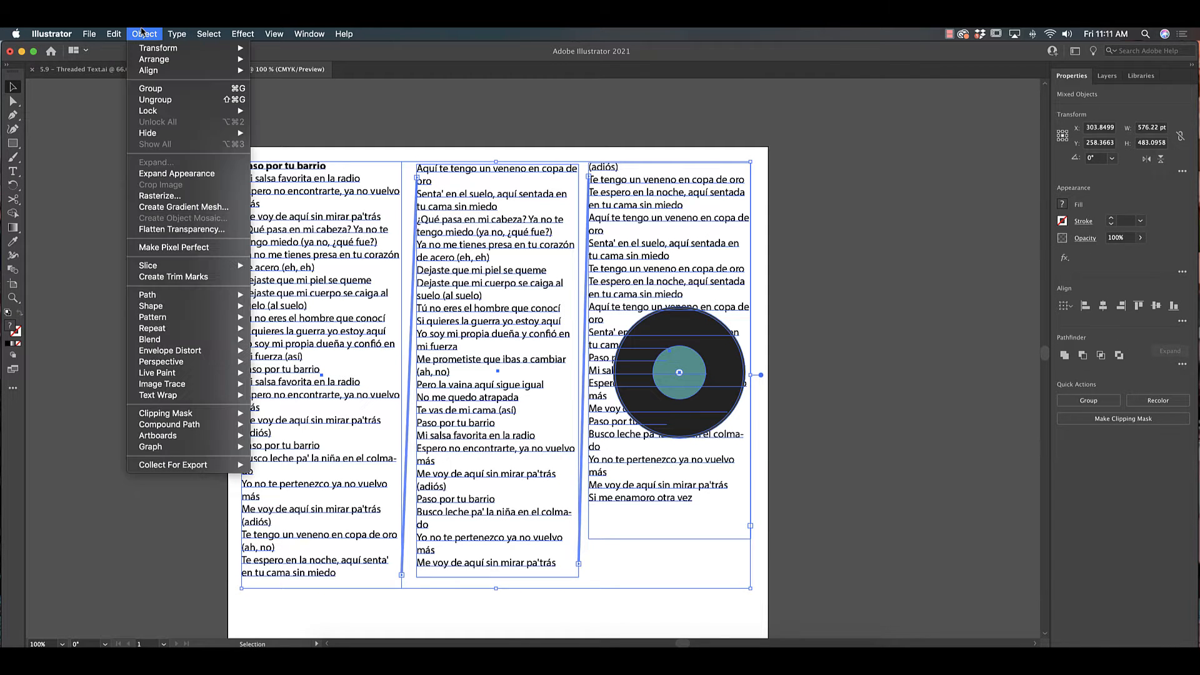
mouse_move(199, 397)
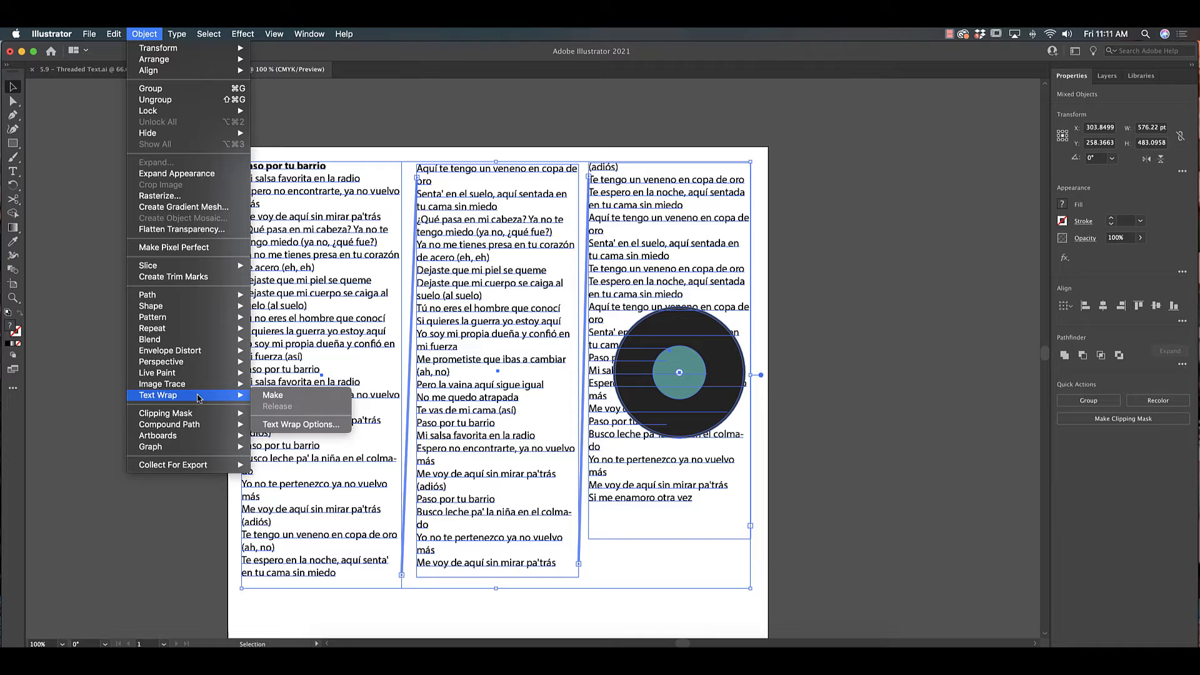
left_click(275, 400)
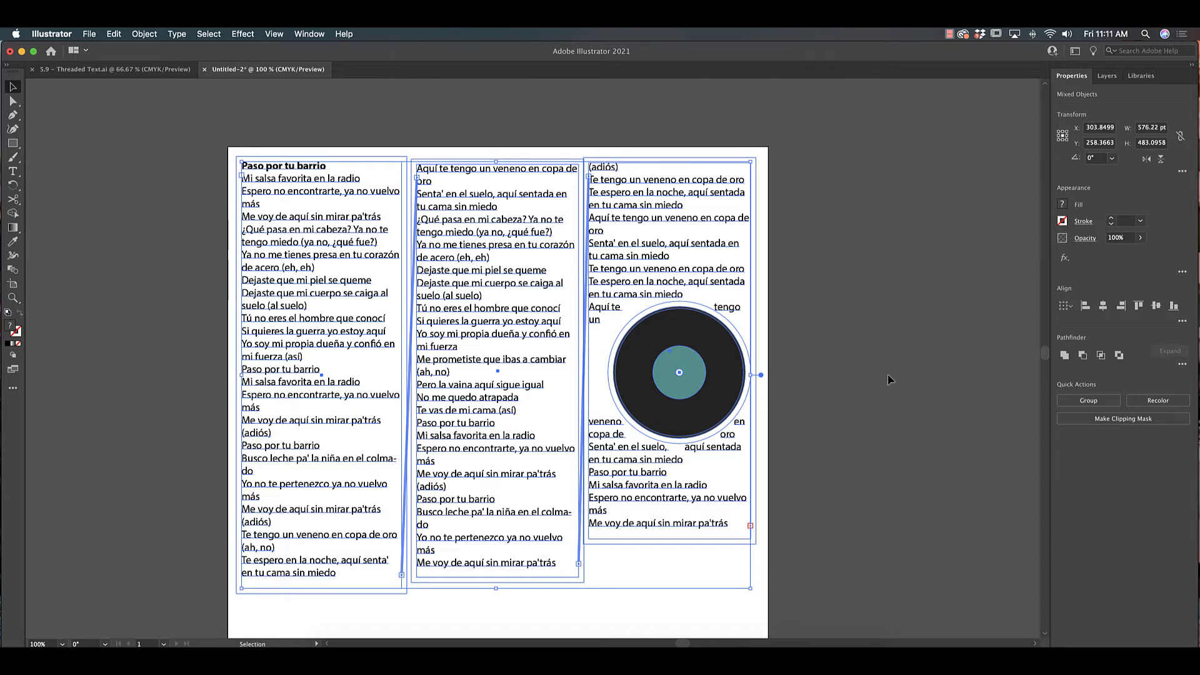
- Reposition the record graphic slightly higher within the third column
key("super+equal")
left_click_drag(963, 355, 879, 341)
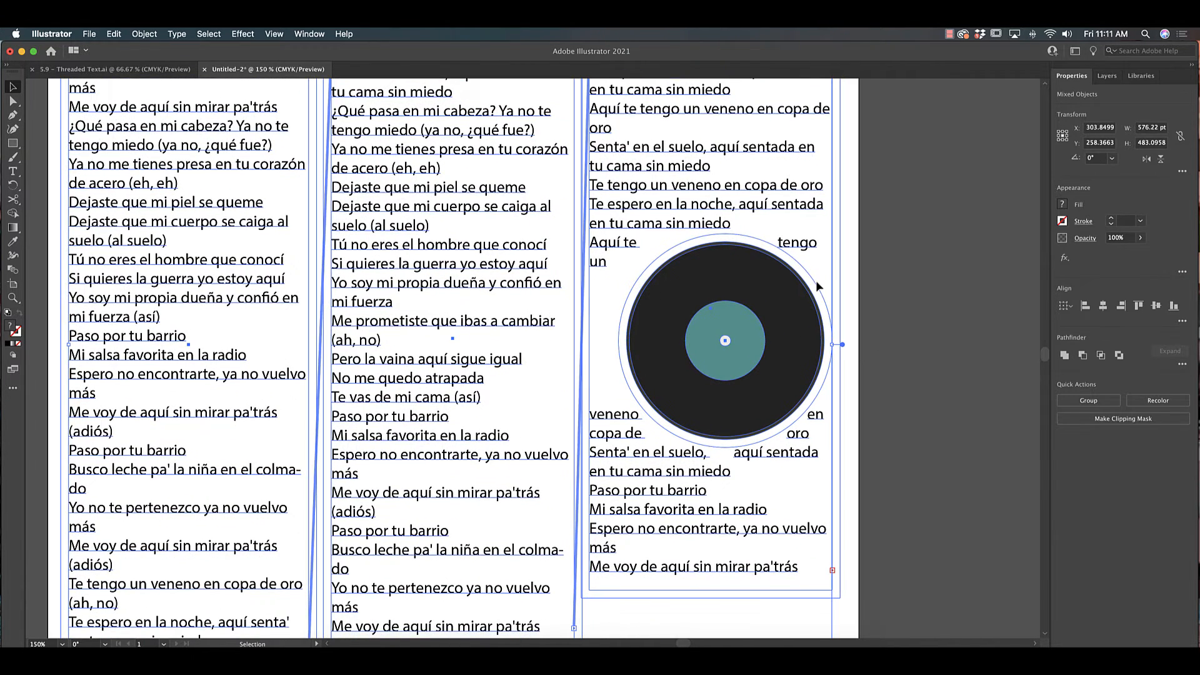
left_click(953, 395)
left_click_drag(777, 344, 782, 273)
key("super+minus")
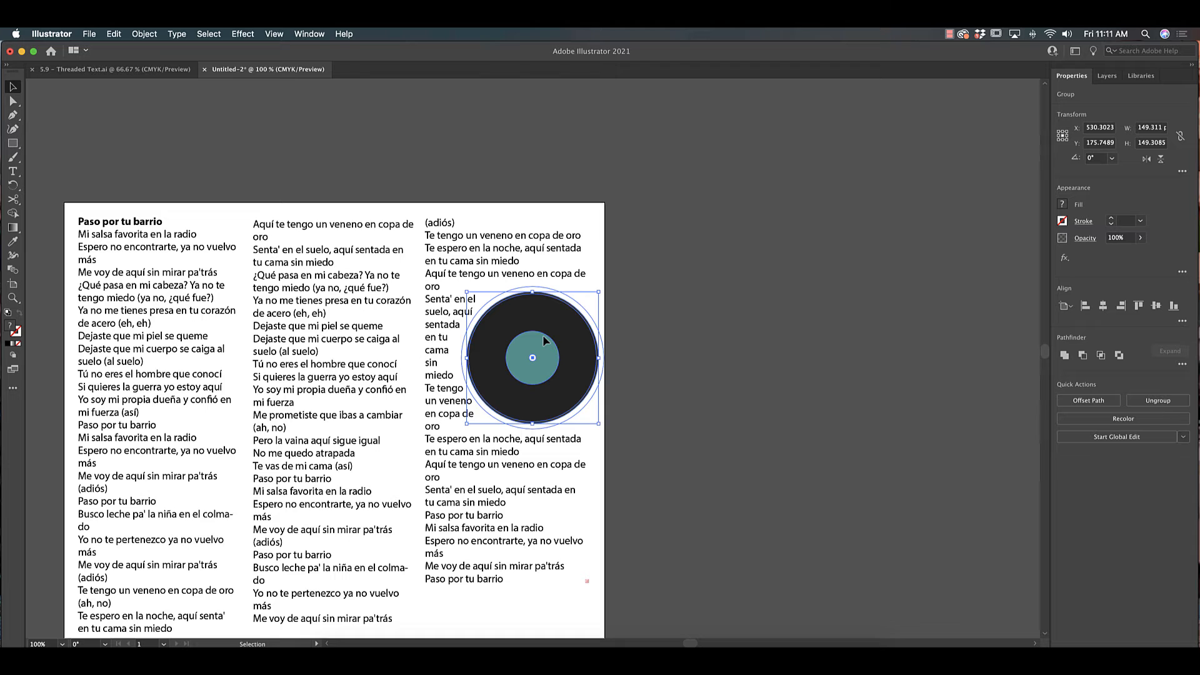
left_click_drag(543, 335, 539, 333)
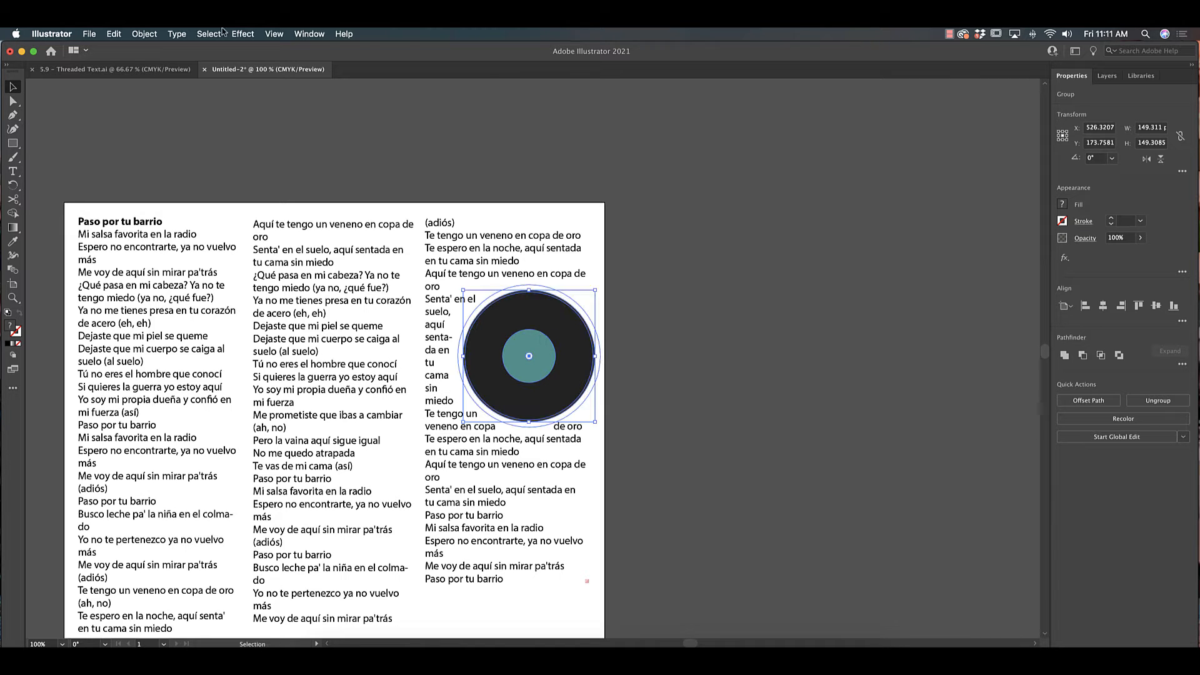
- Open Text Wrap Options for the record graphic, adjust the wrap offset with preview, and apply it
left_click(127, 34)
mouse_move(197, 399)
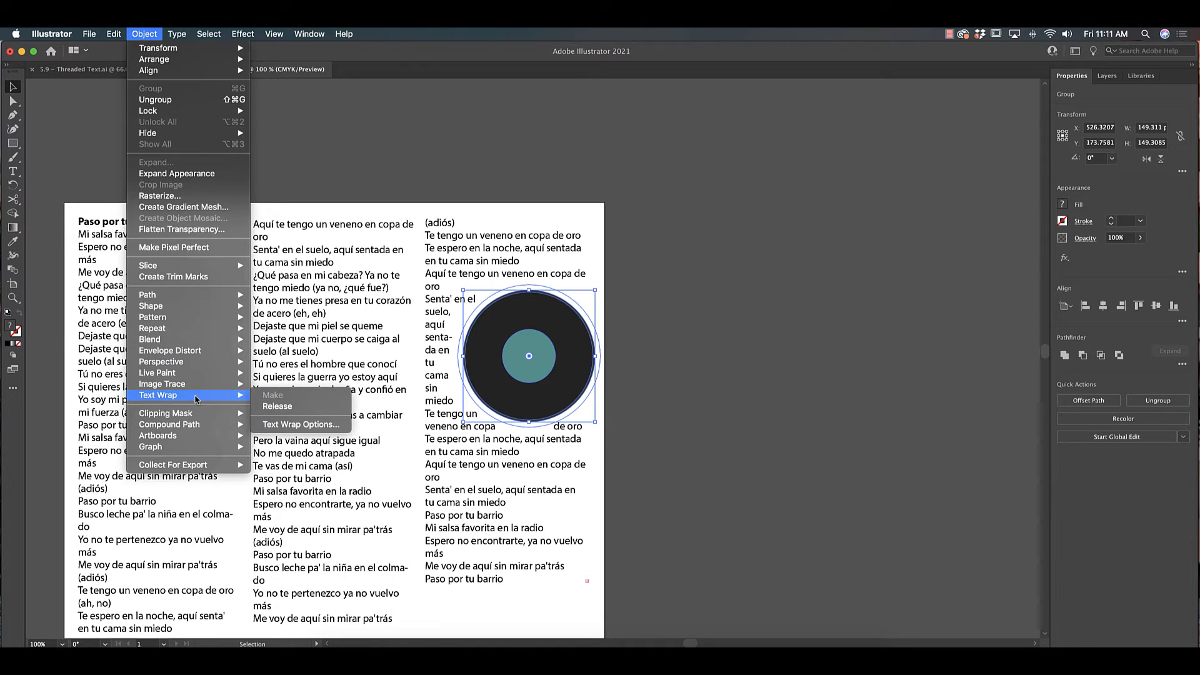
left_click(322, 429)
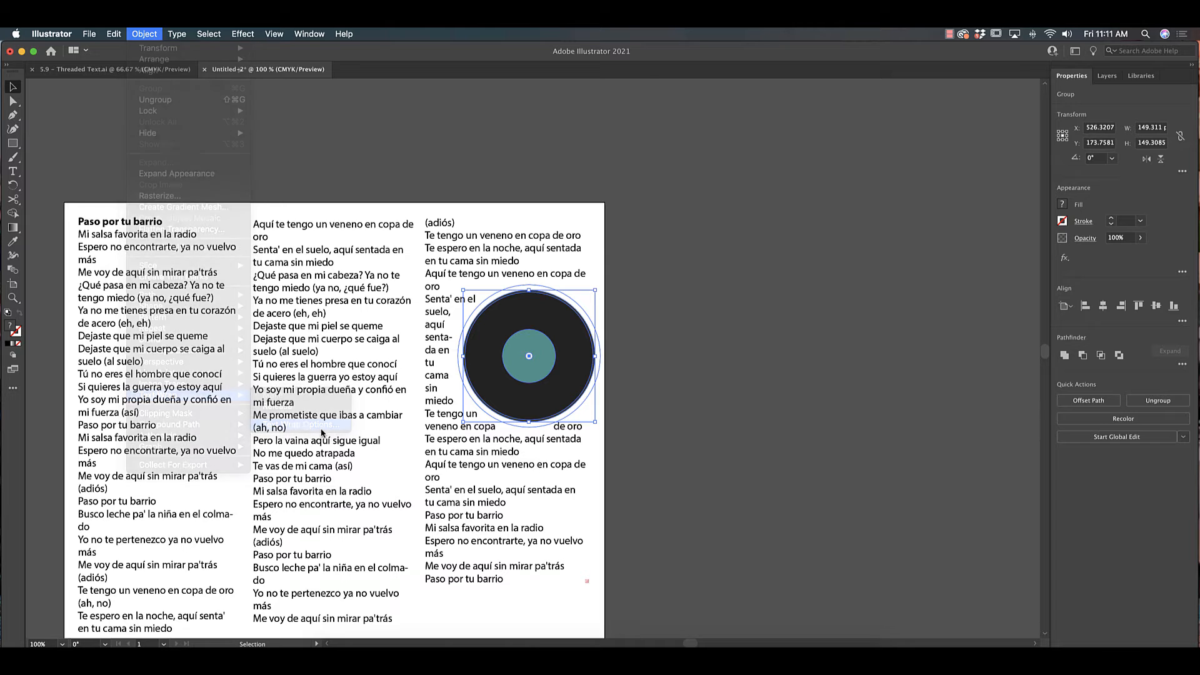
left_click_drag(631, 320, 792, 328)
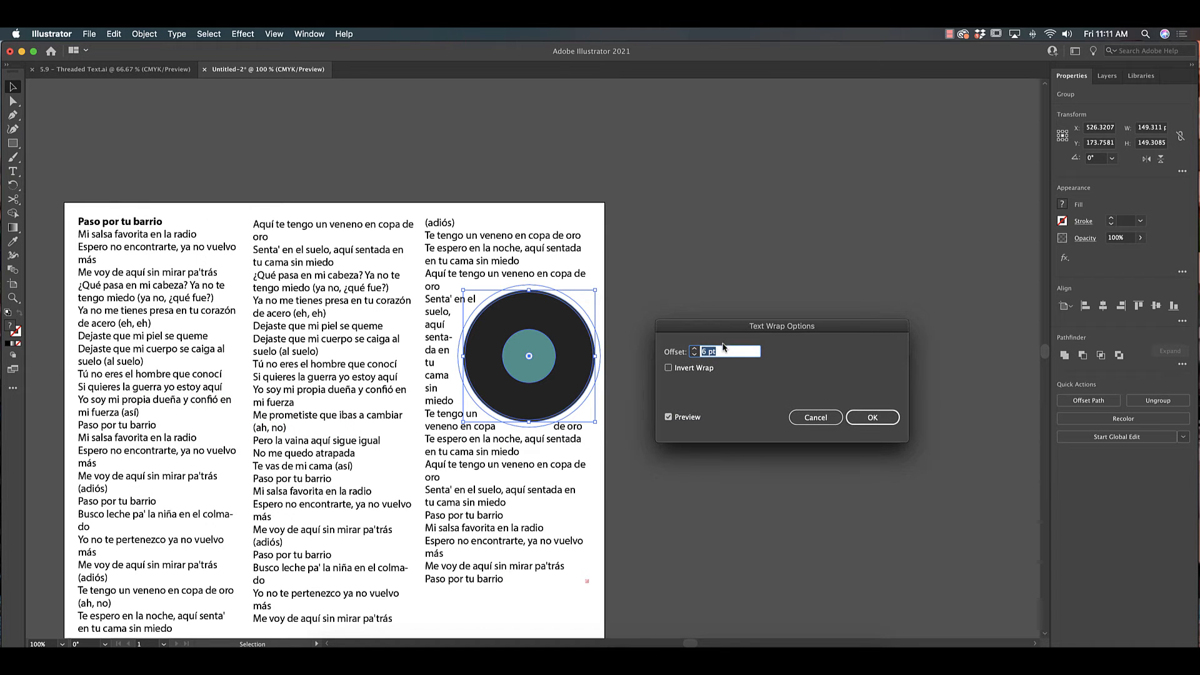
left_click(694, 349)
left_click(695, 349)
left_click(695, 348)
left_click(694, 349)
left_click(694, 349)
left_click(695, 349)
left_click(694, 349)
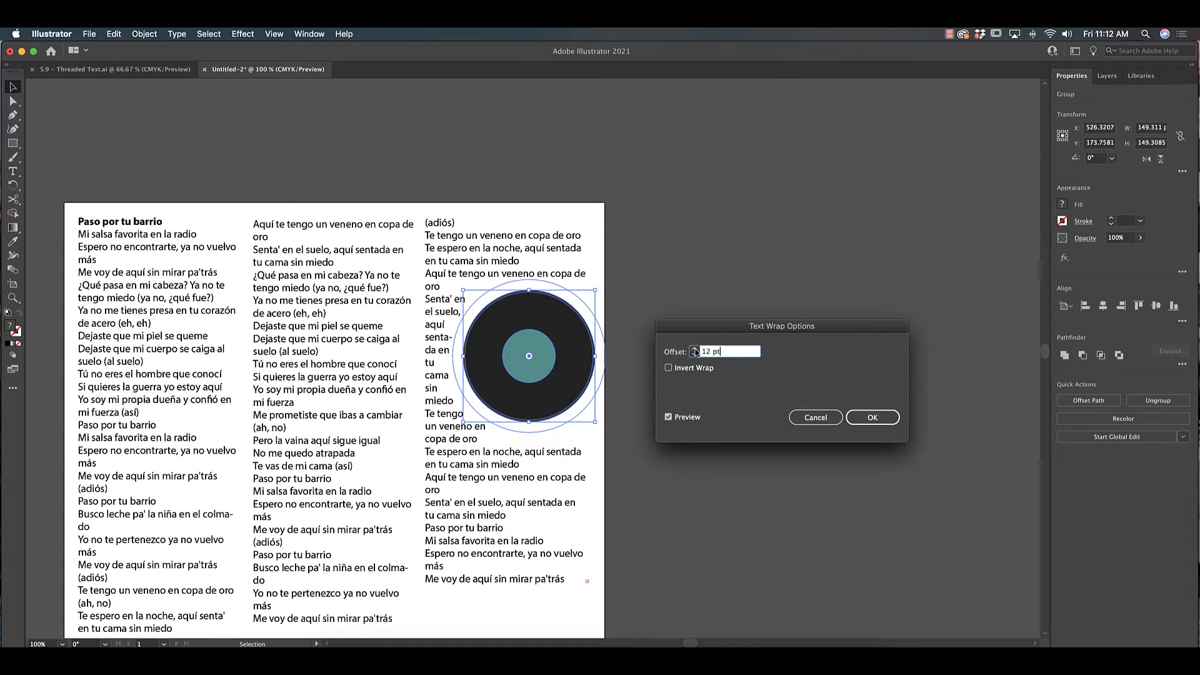
left_click(695, 349)
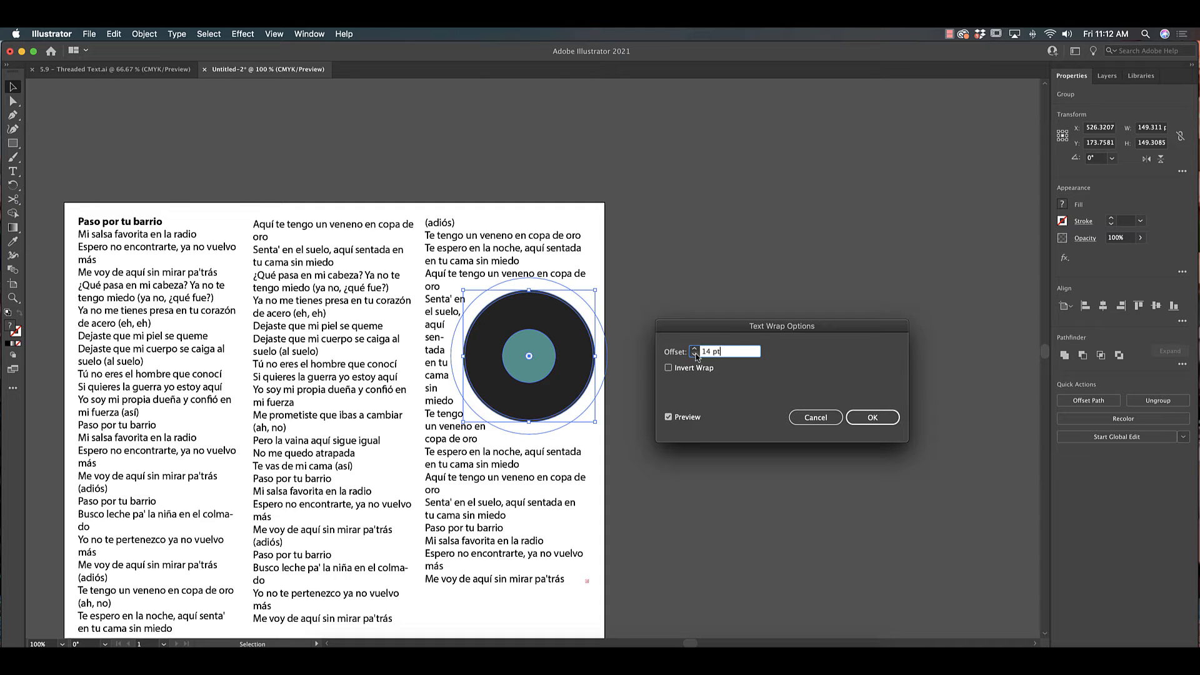
left_click(695, 354)
left_click(695, 355)
left_click(696, 355)
left_click(695, 355)
left_click(695, 355)
left_click(696, 355)
left_click(696, 354)
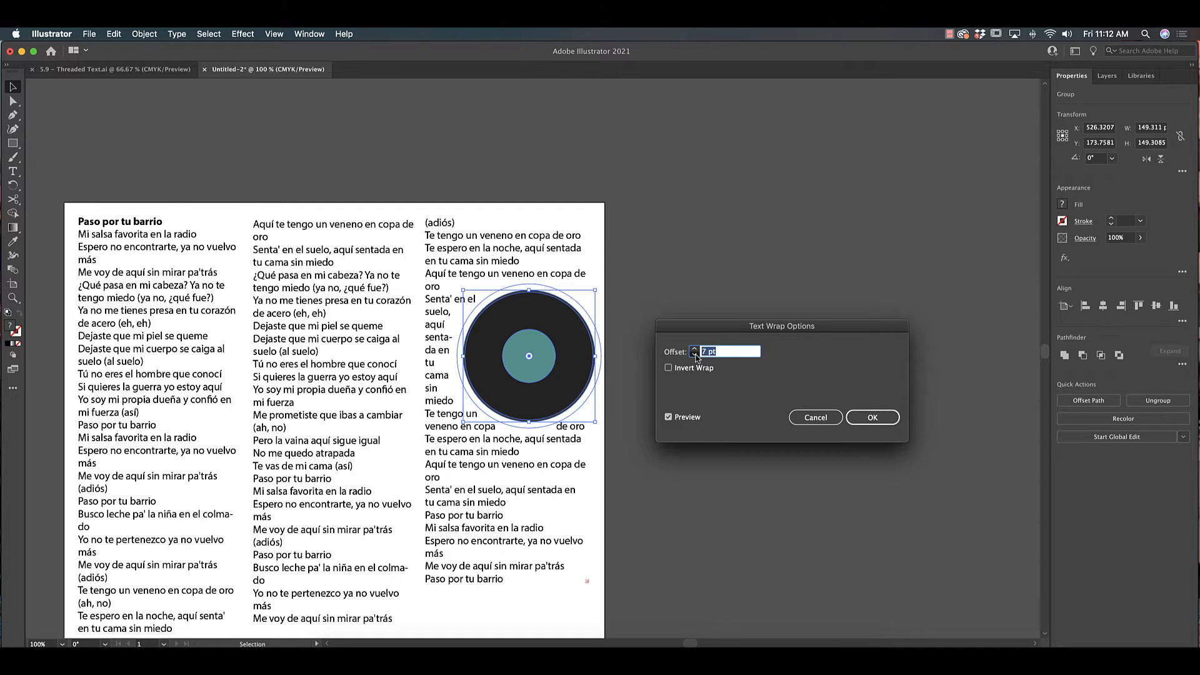
left_click(695, 354)
left_click(695, 355)
left_click(695, 354)
left_click(695, 354)
left_click(860, 420)
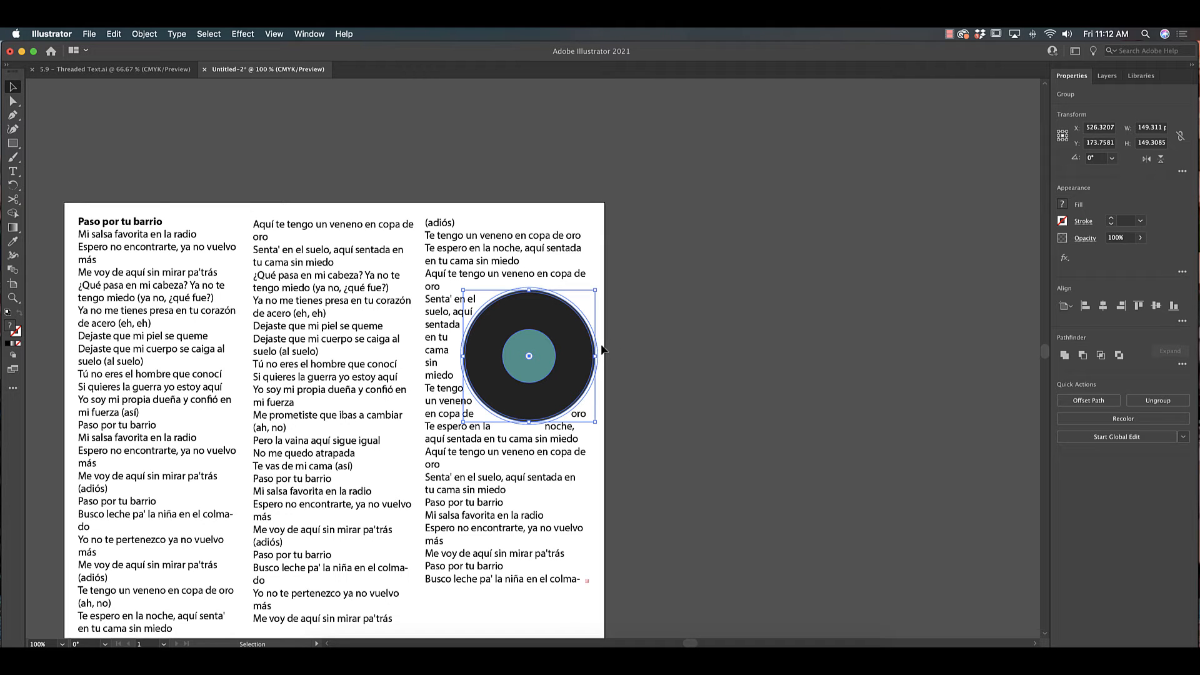
- Switch to the Threaded Text worksheet and thread the Summer Day poem into a second text column beside the first
left_click(103, 69)
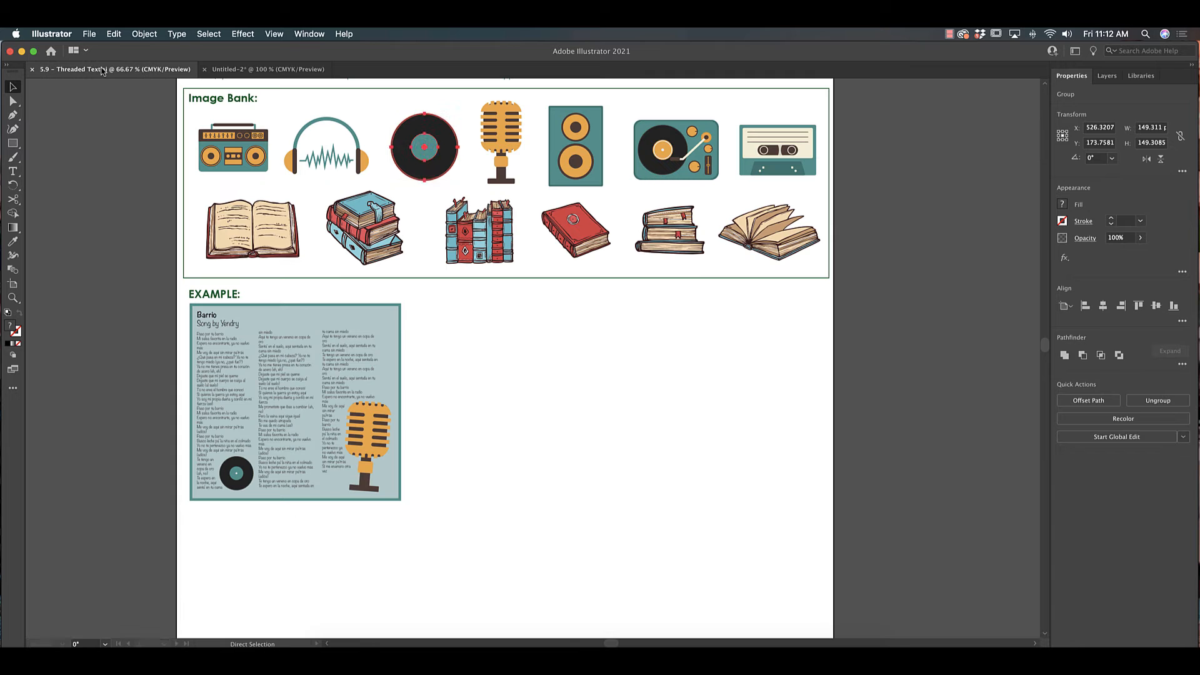
scroll(517, 281, "up", 3)
scroll(516, 278, "up", 10)
scroll(523, 271, "down", 1)
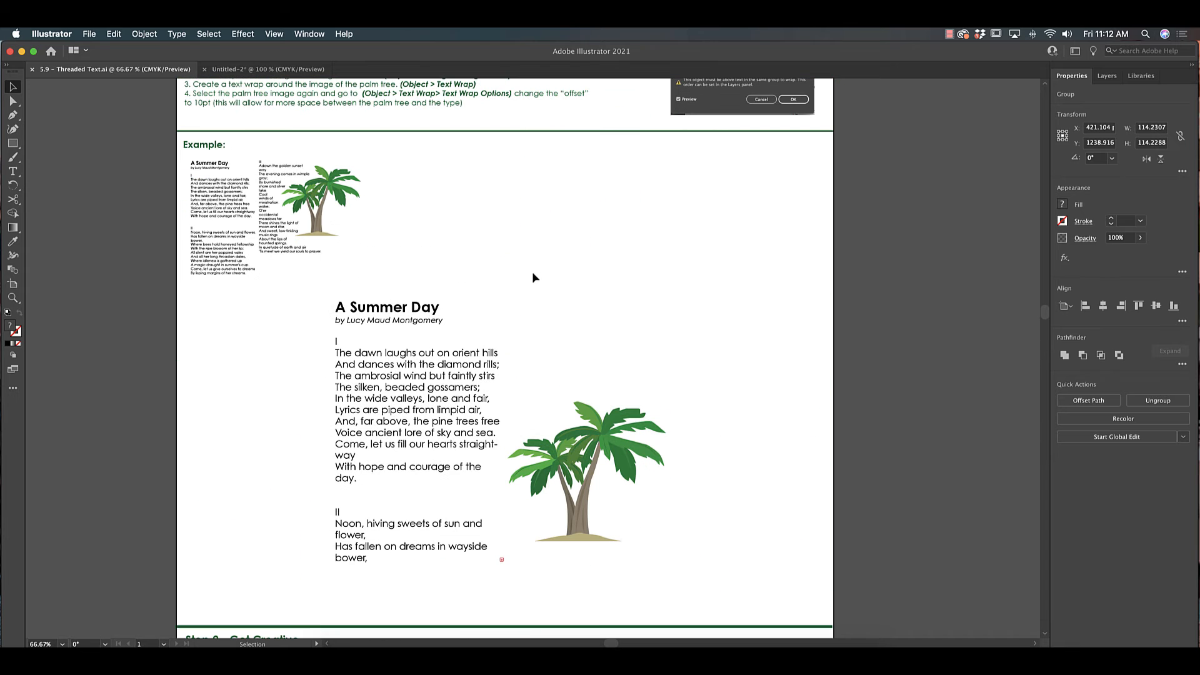
left_click(697, 281)
scroll(706, 262, "up", 1)
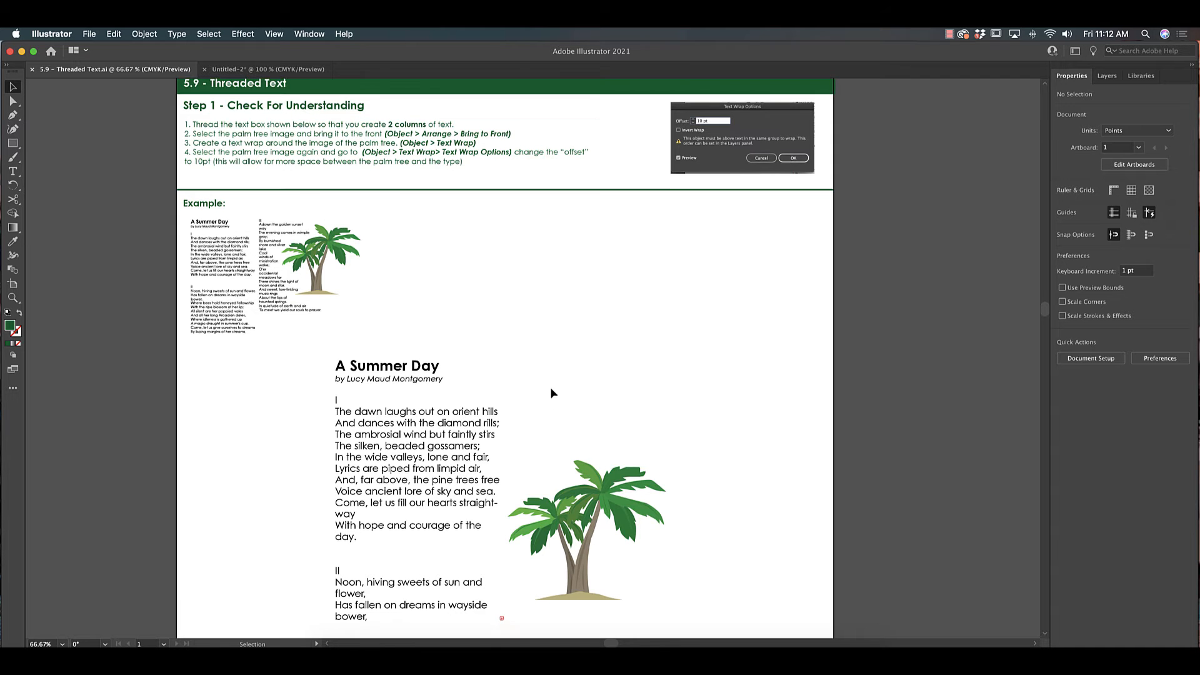
scroll(552, 392, "down", 1)
left_click(403, 469)
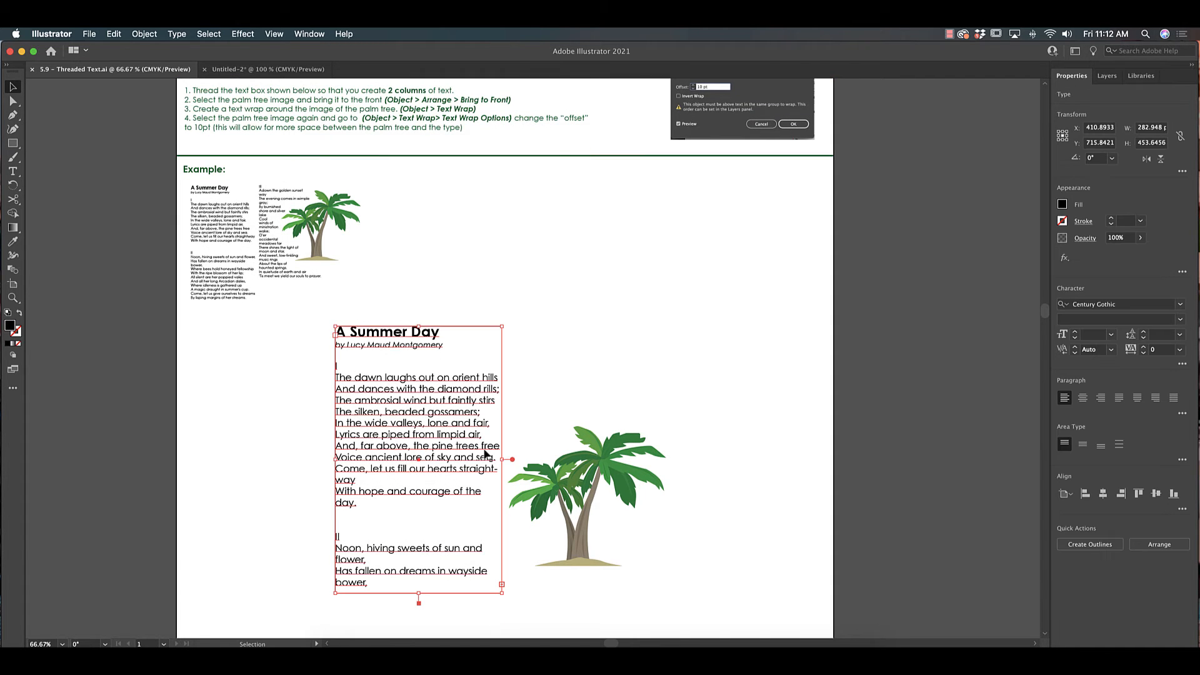
left_click(599, 485)
left_click(446, 440)
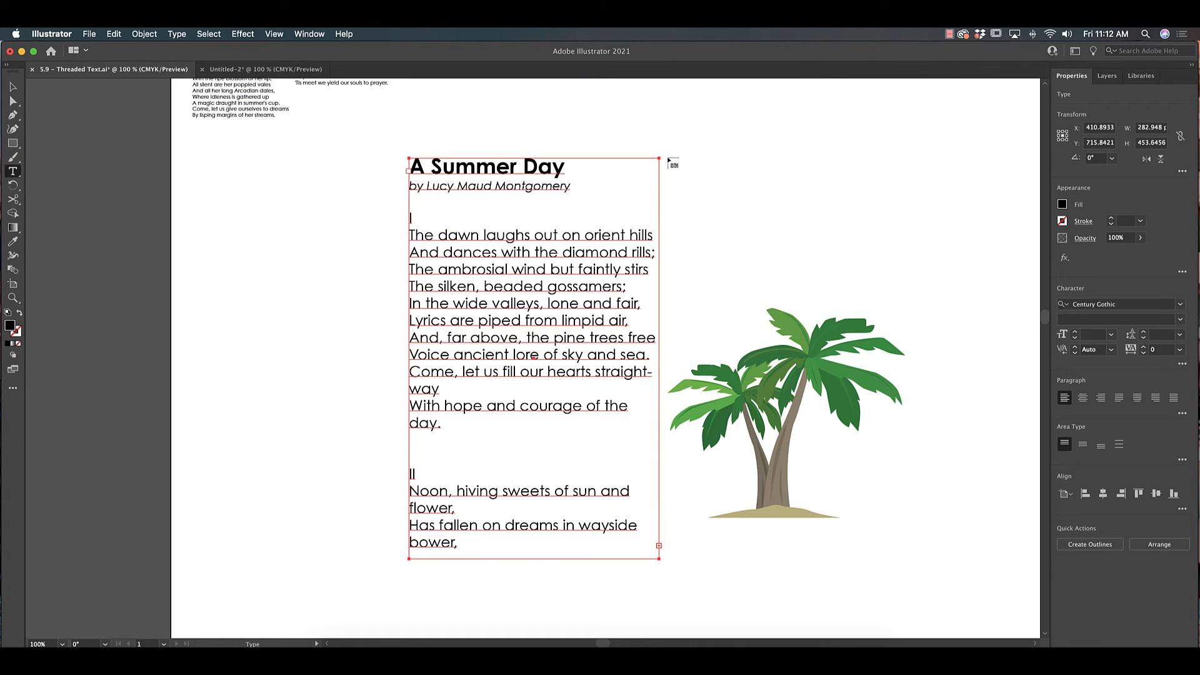
left_click(669, 159)
left_click_drag(870, 252, 672, 251)
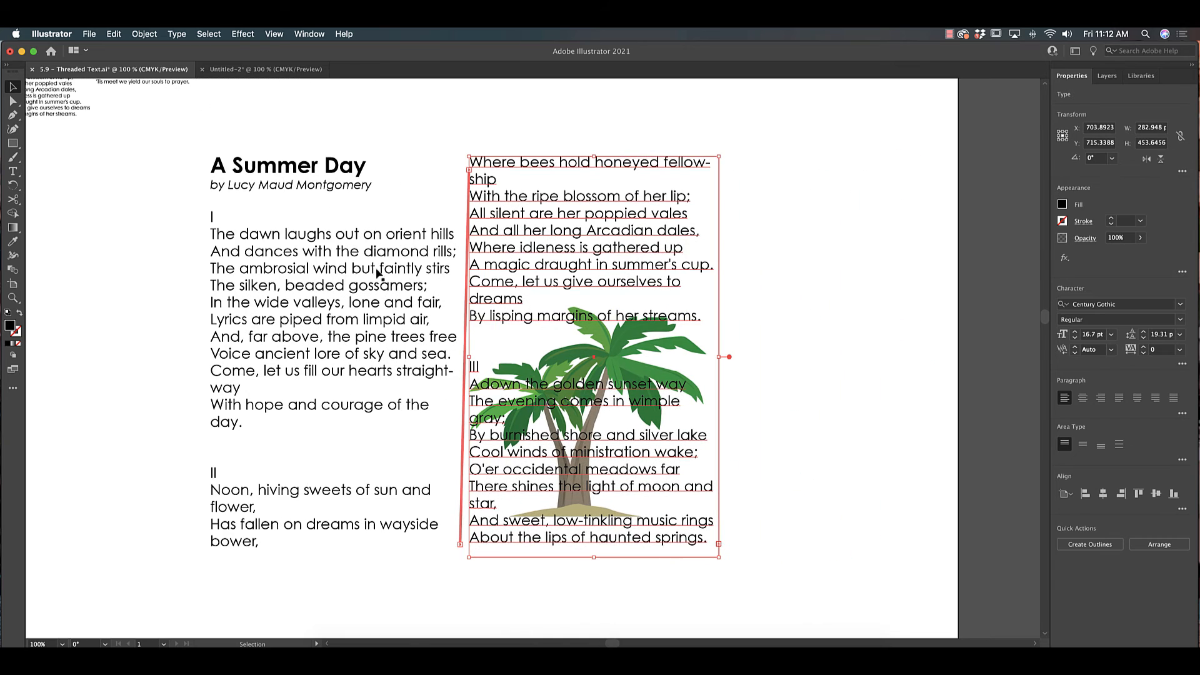
- Lengthen the first poem column and shift it slightly left
key("super+minus")
left_click(315, 445)
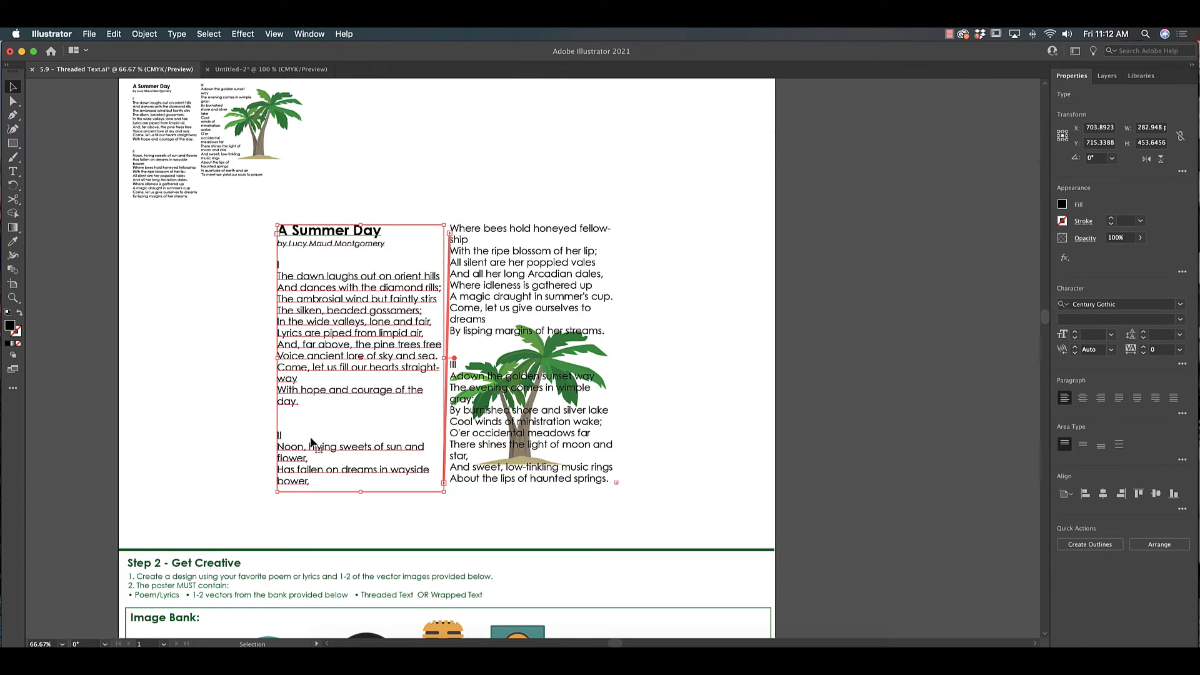
left_click_drag(362, 493, 362, 530)
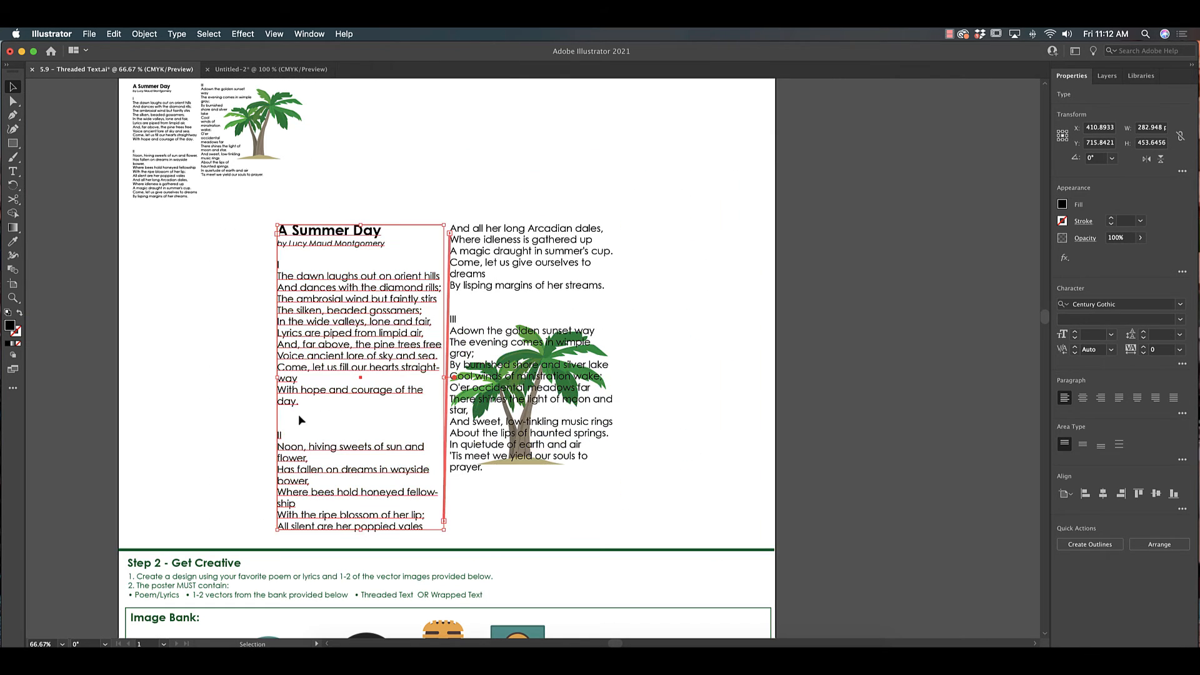
mouse_move(274, 379)
left_mouse_down()
mouse_move(234, 379)
mouse_move(250, 380)
left_mouse_up()
left_click(678, 407)
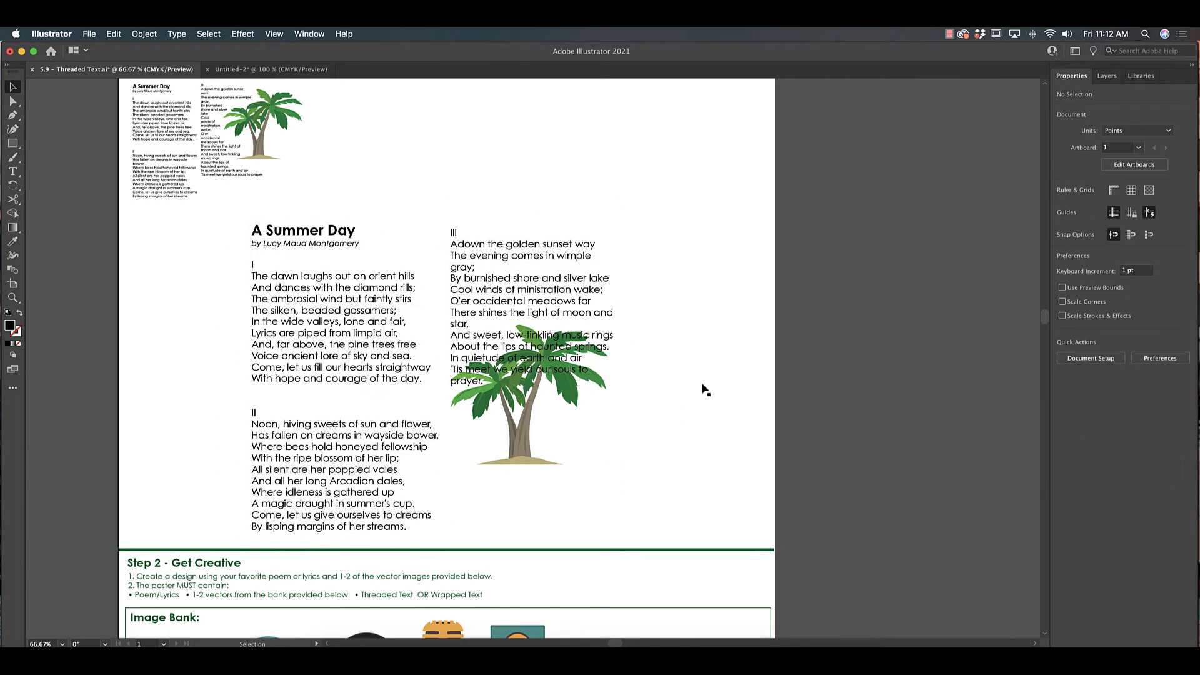
- Select the palm tree image and bring it to the front
scroll(669, 363, "up", 2)
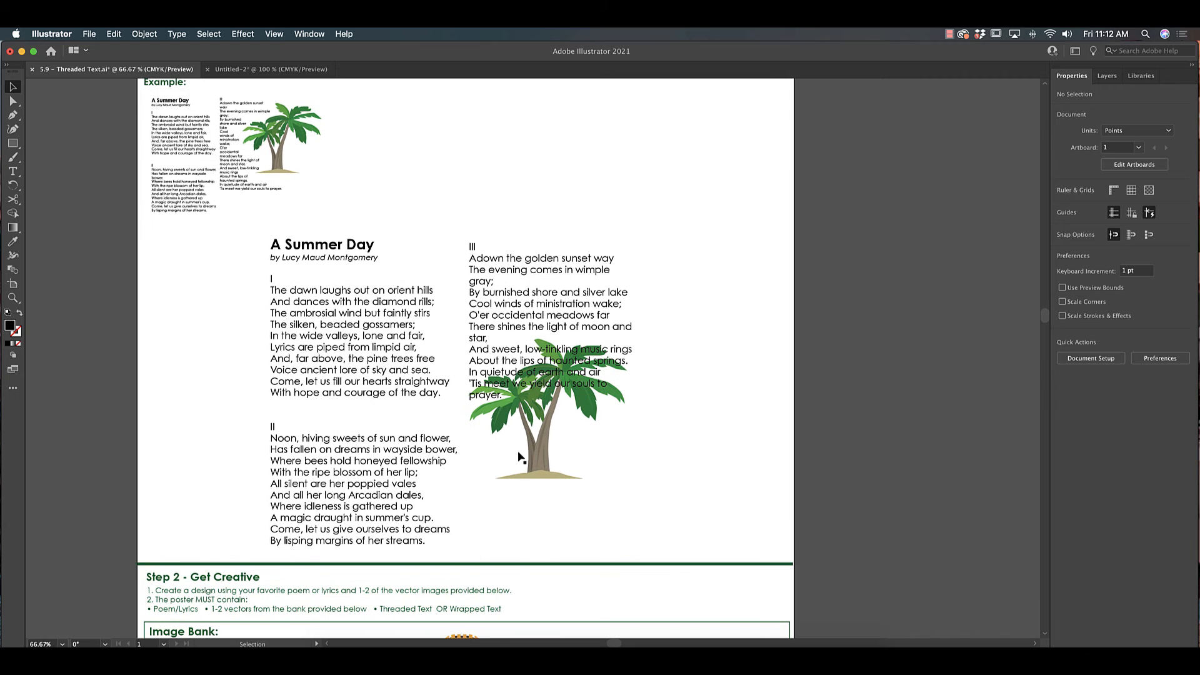
left_click(559, 390)
left_click(706, 410)
left_click(552, 475)
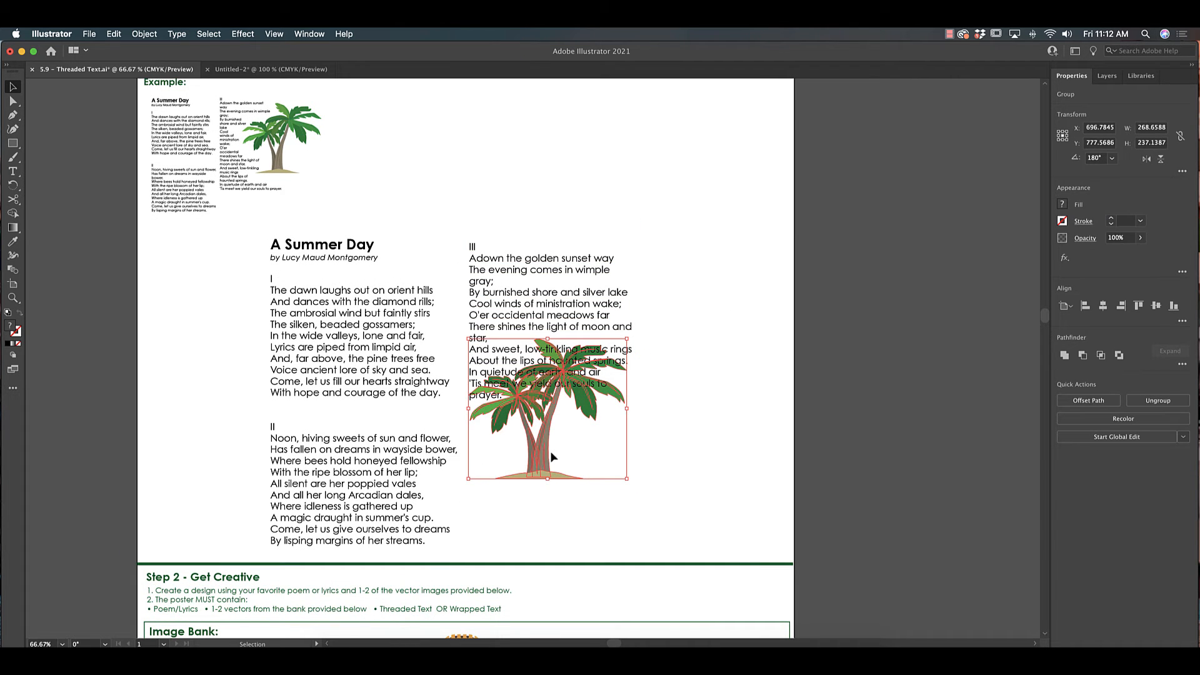
scroll(500, 354, "up", 4)
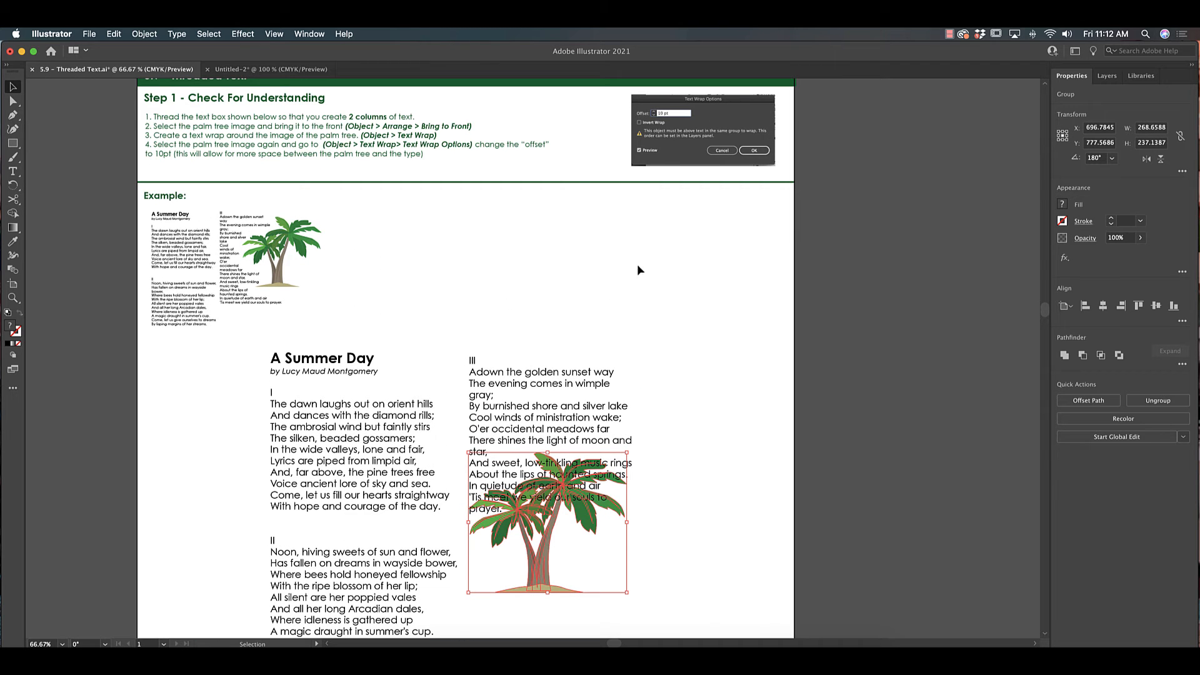
left_click(145, 34)
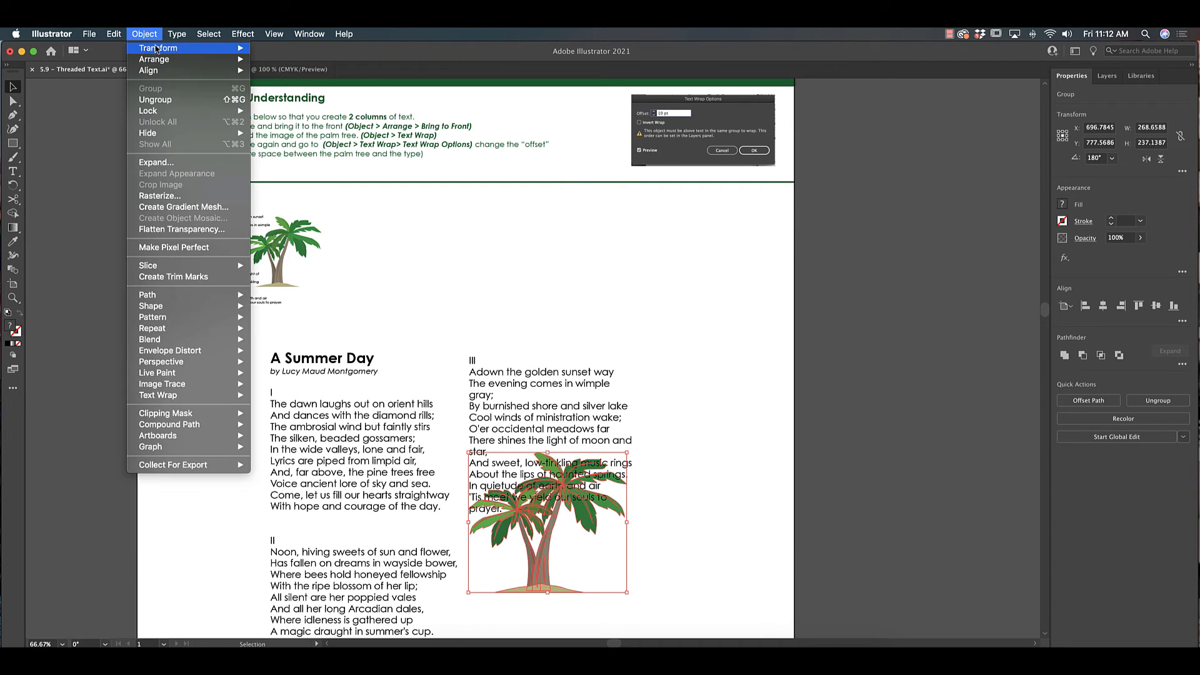
mouse_move(156, 57)
left_click(291, 56)
- Select both poem columns with the palm tree and make a text wrap around the tree
left_click(673, 543)
left_click_drag(673, 543, 336, 432)
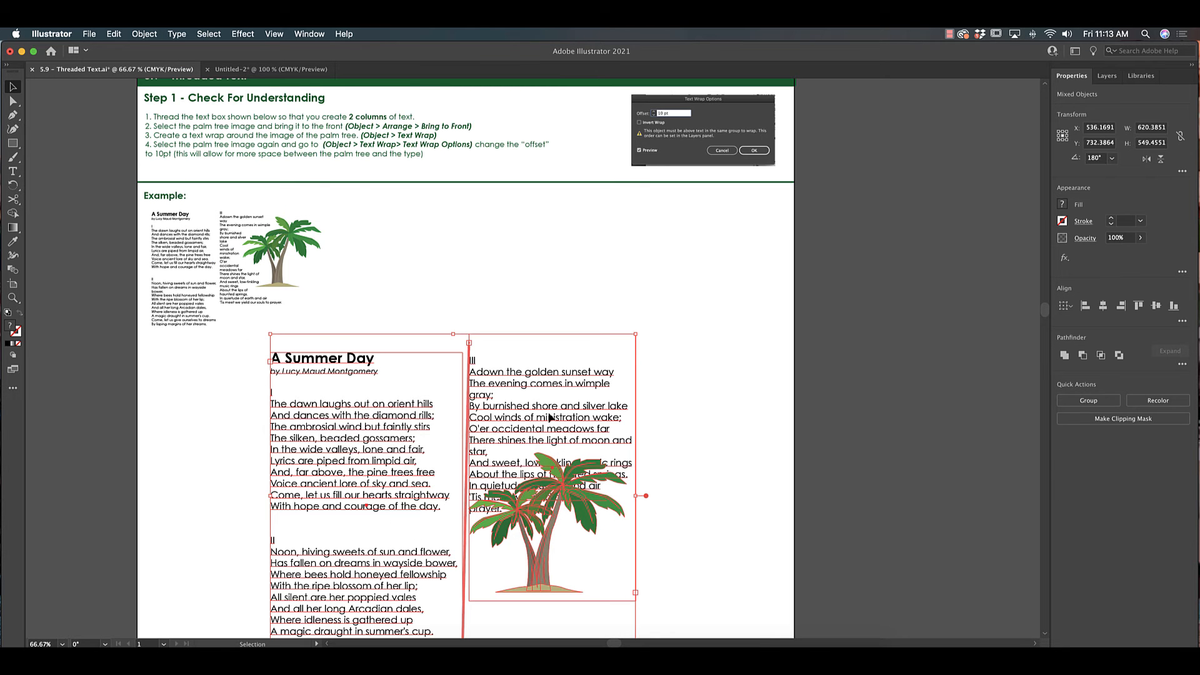
left_click(145, 34)
mouse_move(218, 395)
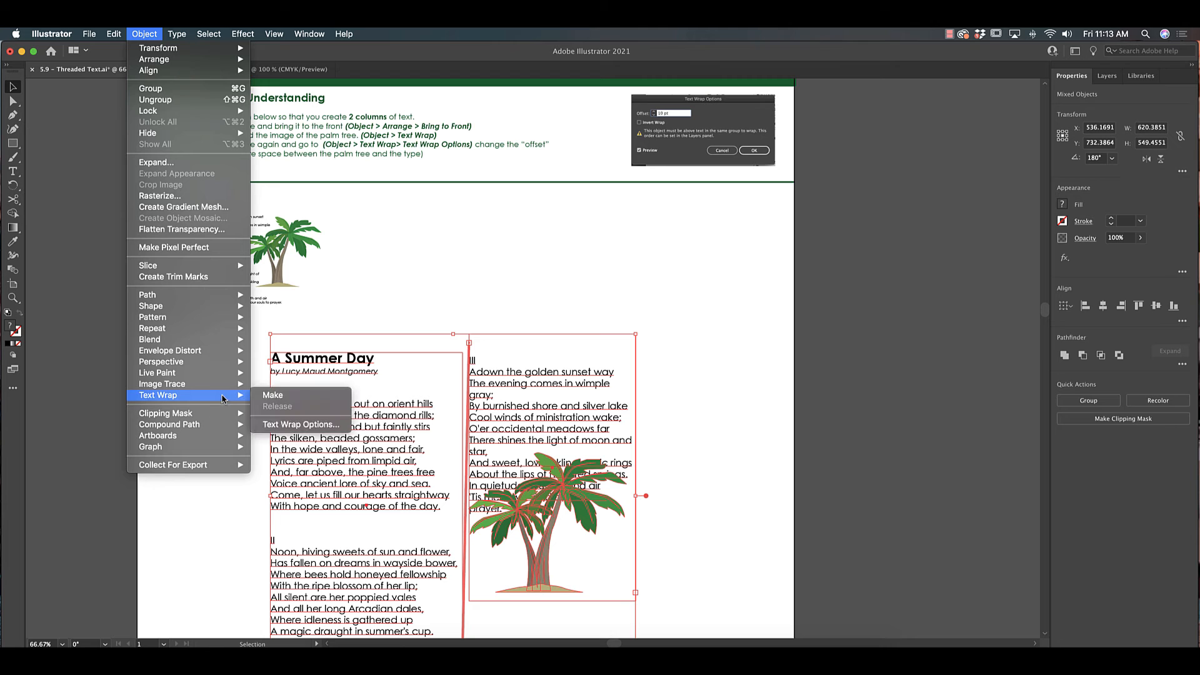
left_click(311, 395)
- Move the palm tree higher within the second column and set its offset in Text Wrap Options
left_click(711, 473)
left_click_drag(561, 494, 583, 411)
left_click(143, 34)
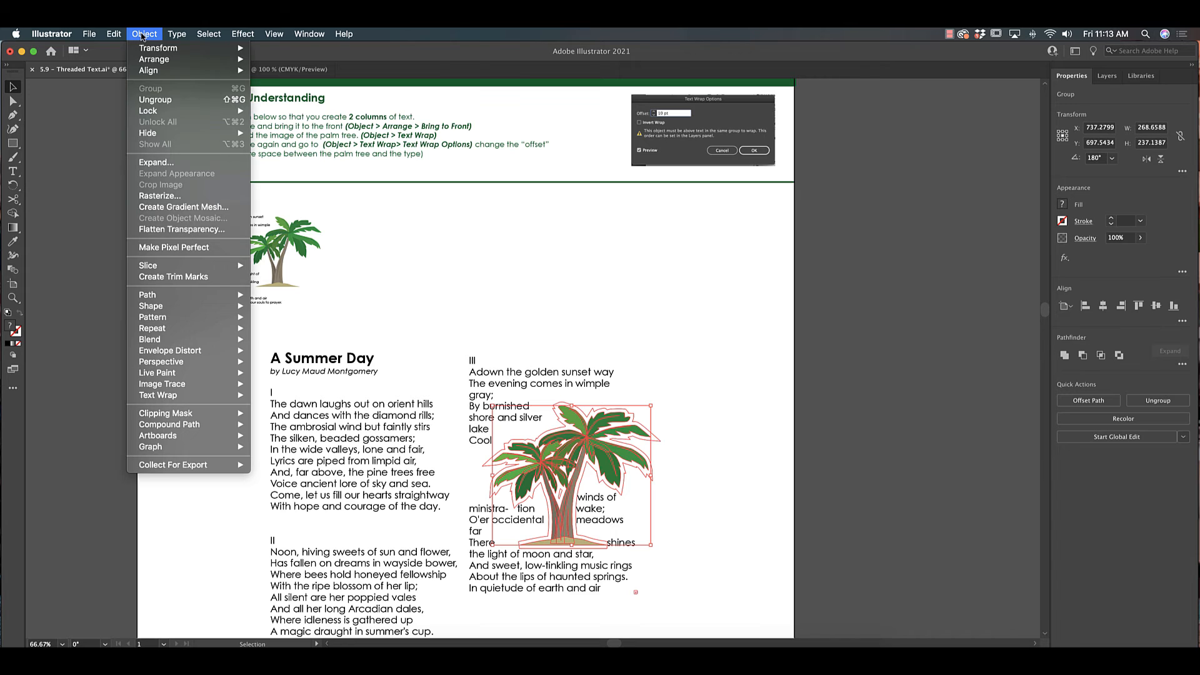
mouse_move(170, 396)
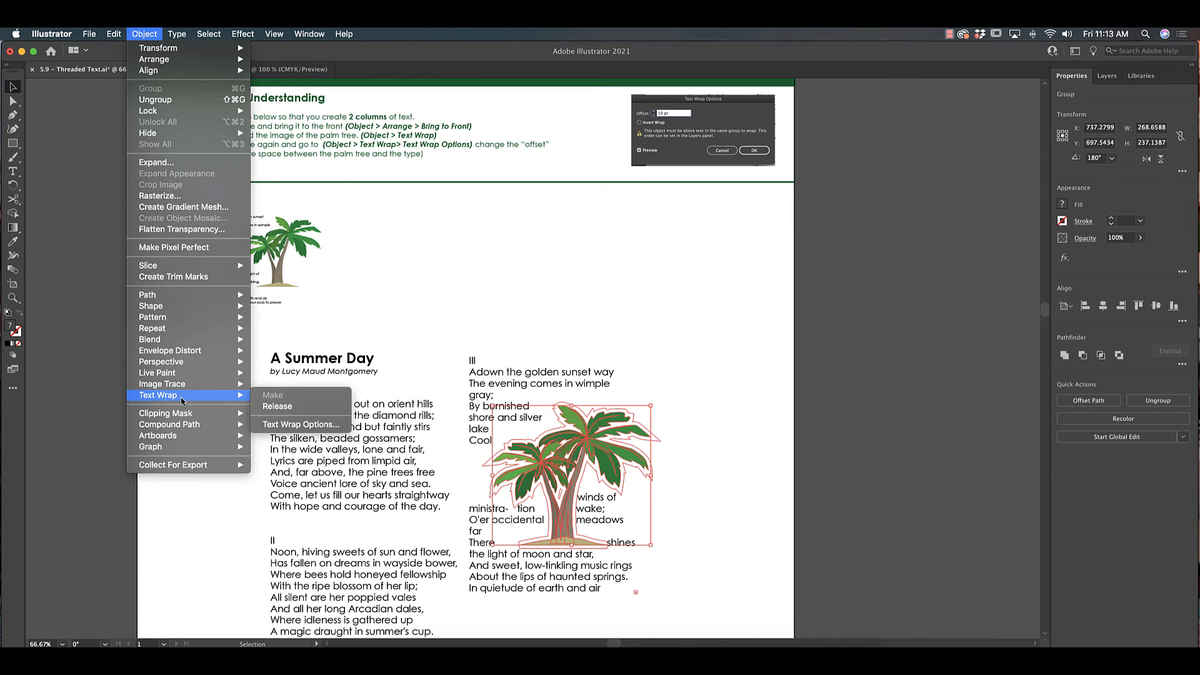
left_click(332, 425)
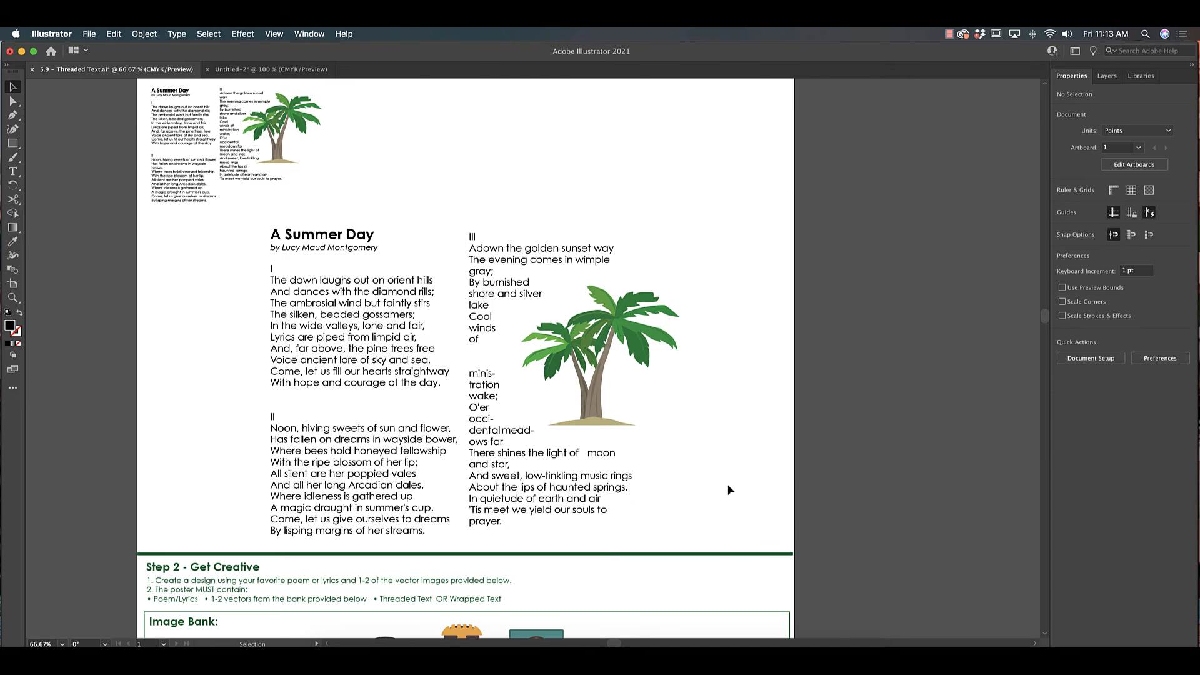
- Scroll down to examine the Step 2 image bank and the example lyrics poster
scroll(727, 483, "down", 10)
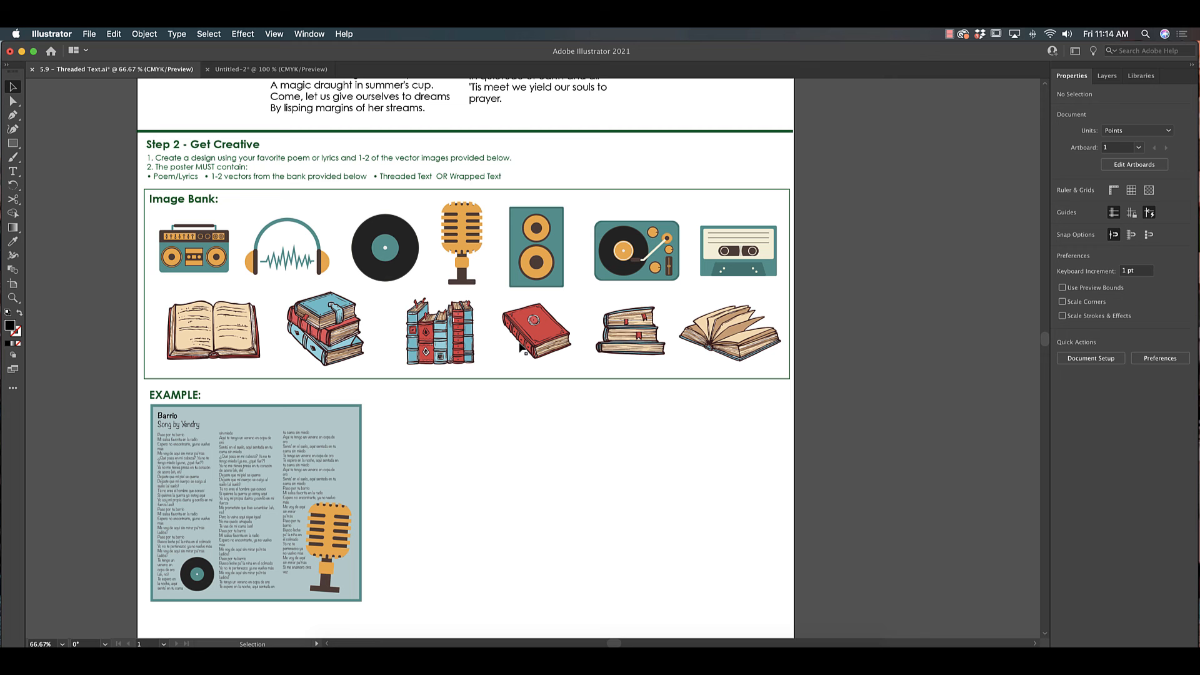
scroll(375, 508, "down", 8)
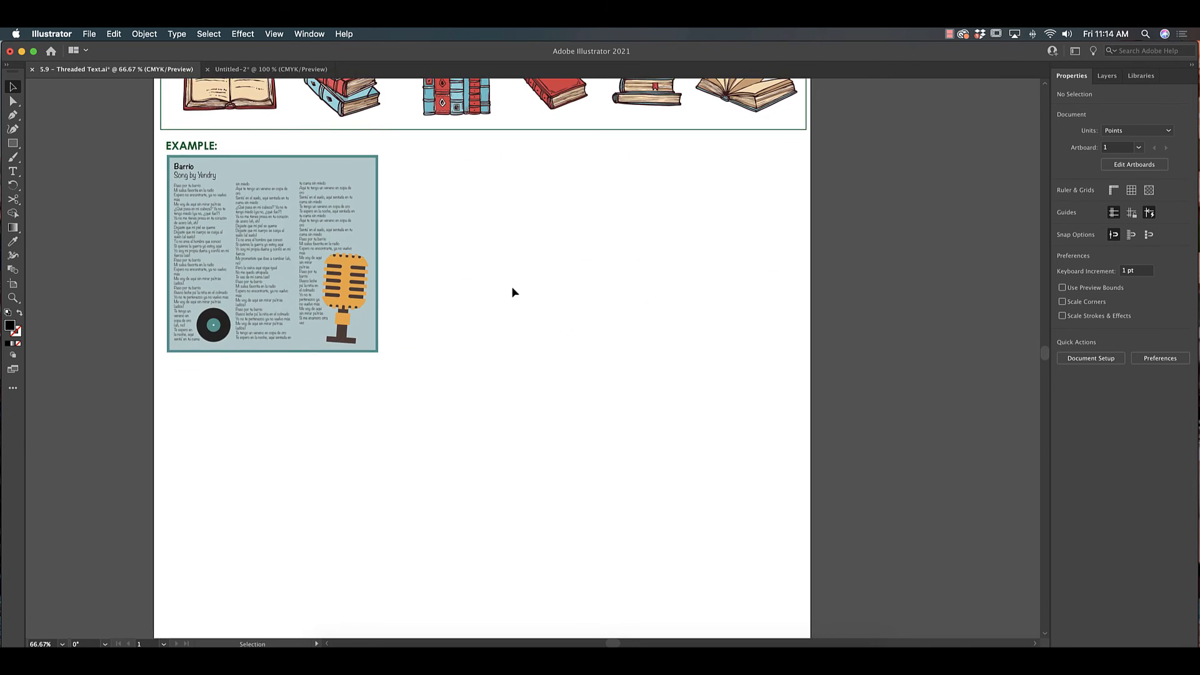
scroll(513, 291, "up", 3)
left_click_drag(342, 224, 667, 354)
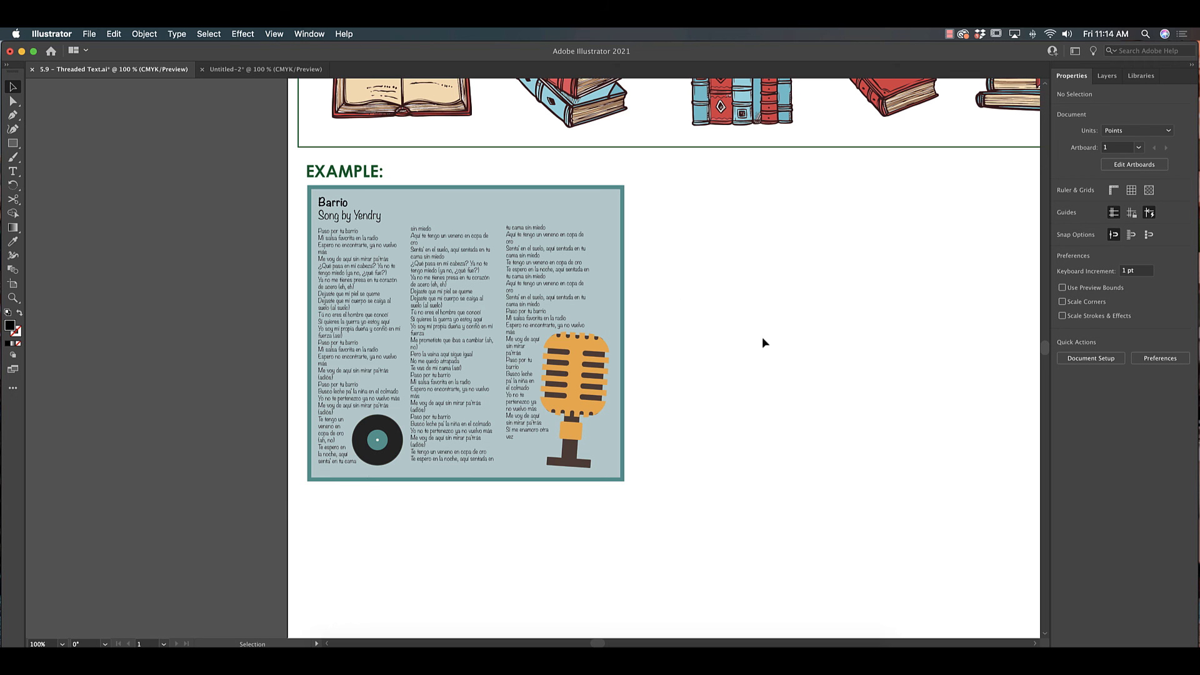
left_click_drag(818, 308, 607, 295)
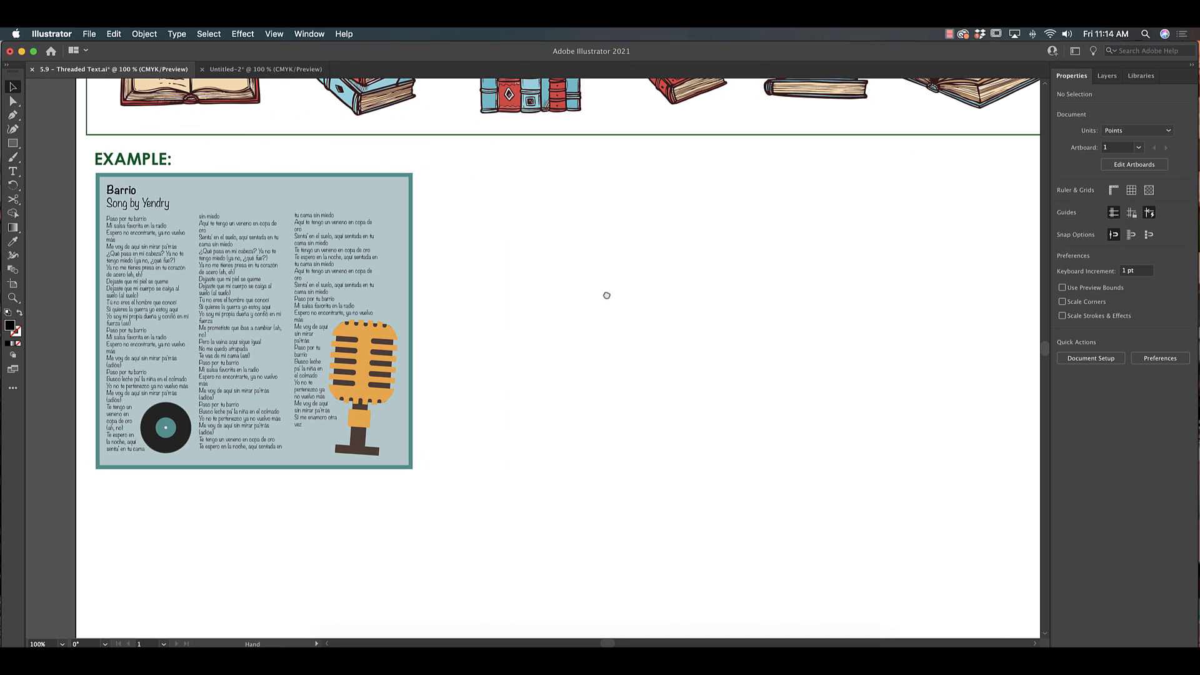
left_click(13, 171)
left_click_drag(444, 183, 867, 494)
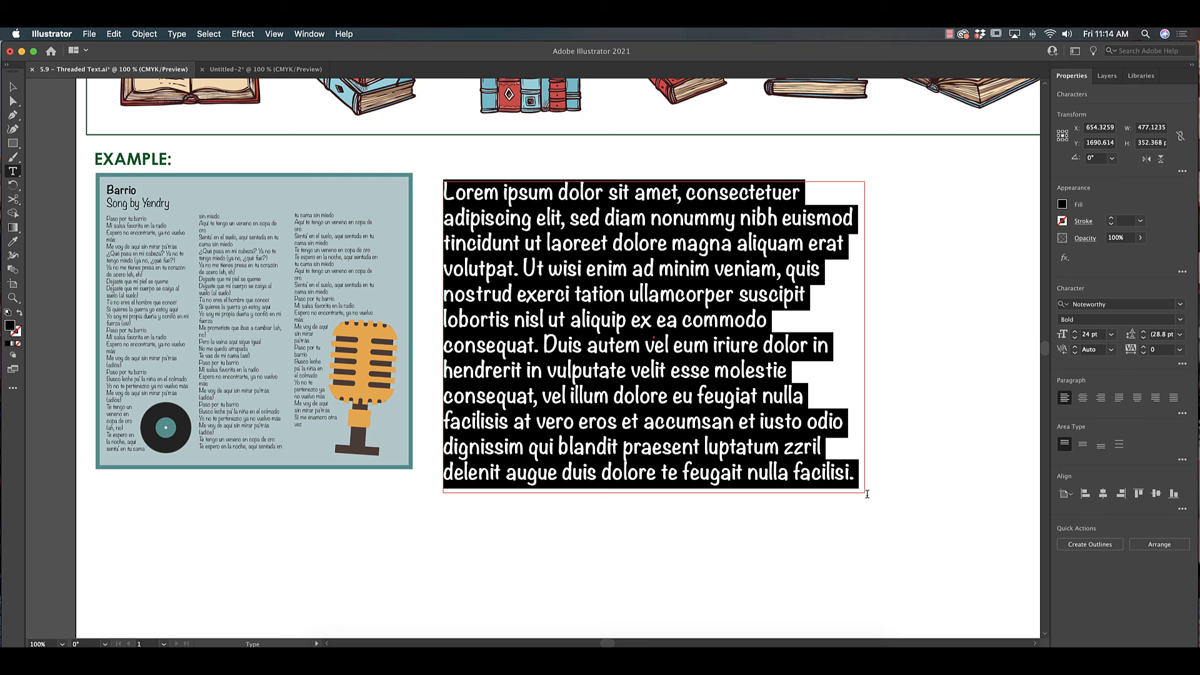
left_click(13, 87)
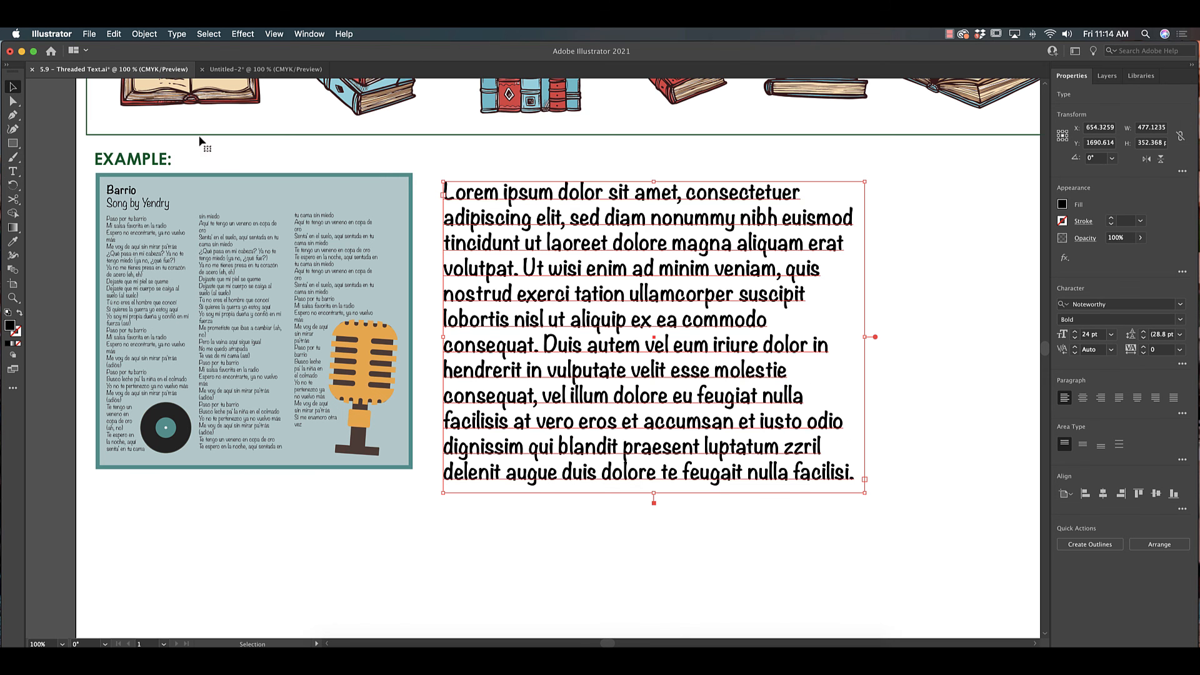
key("Delete")
- Select vector images in the image bank, first the record and then the headphones
scroll(713, 362, "up", 8)
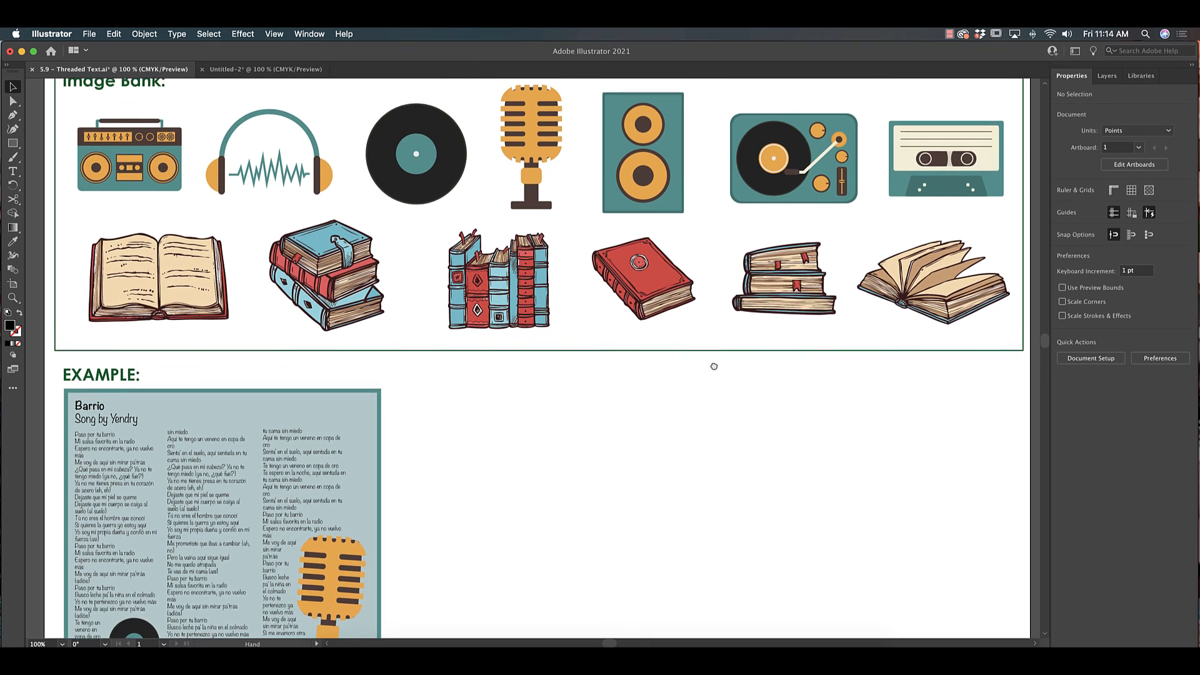
left_click(453, 207)
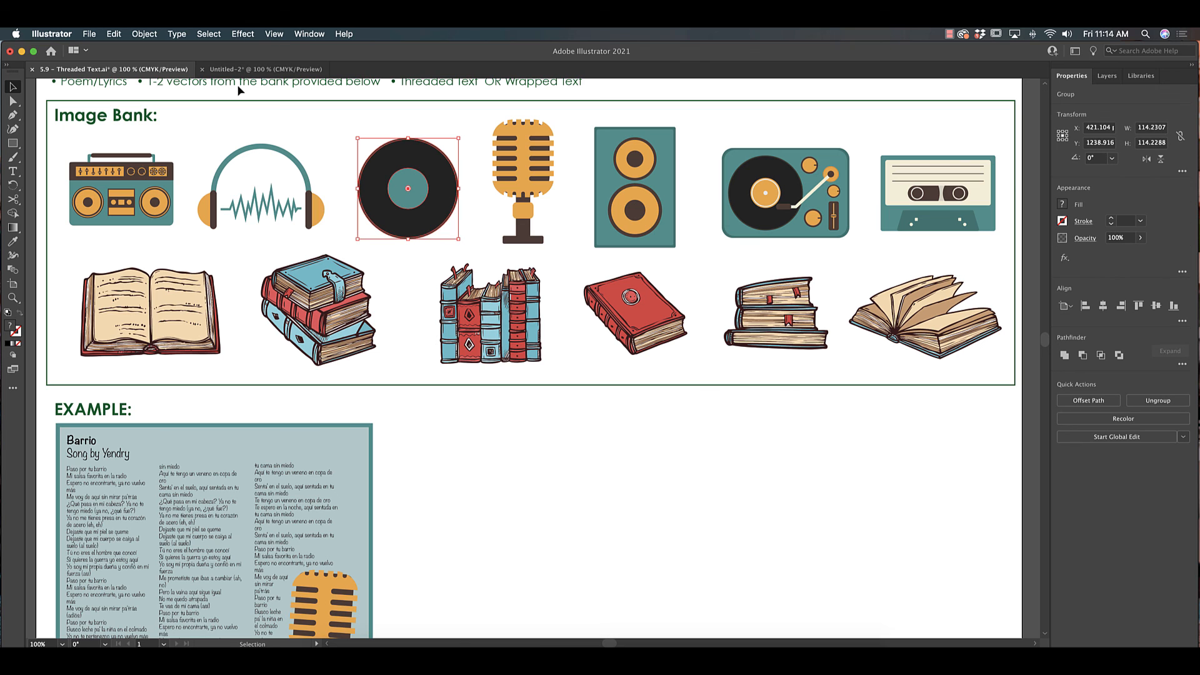
left_click(291, 209)
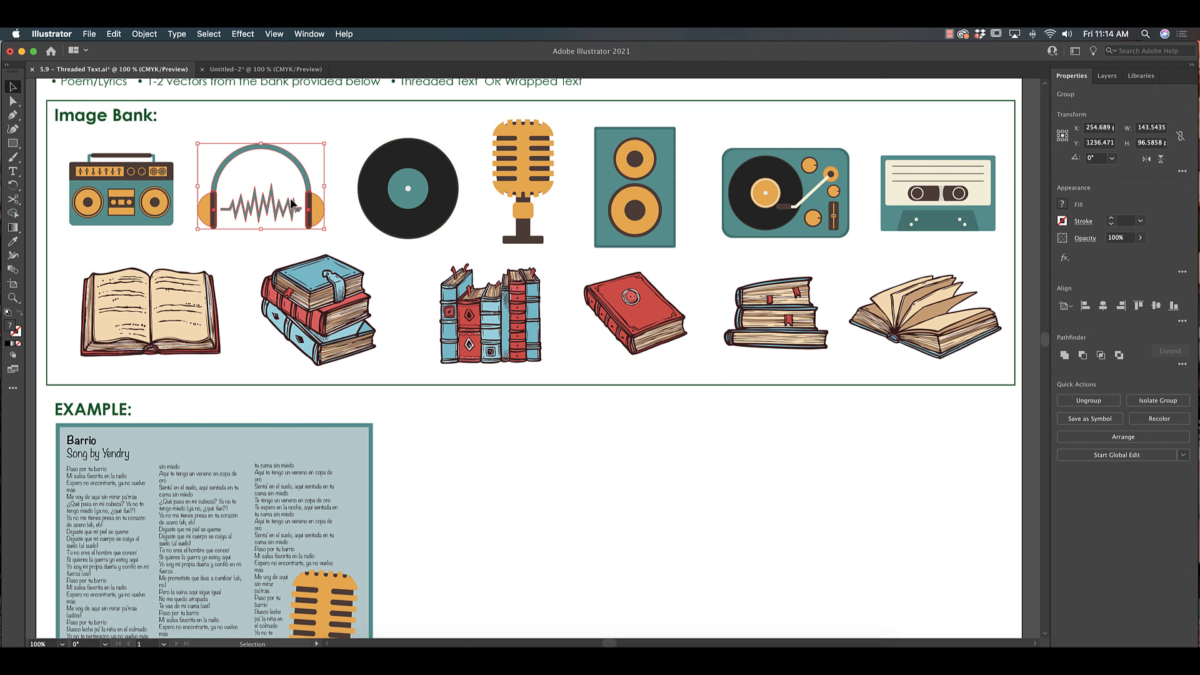